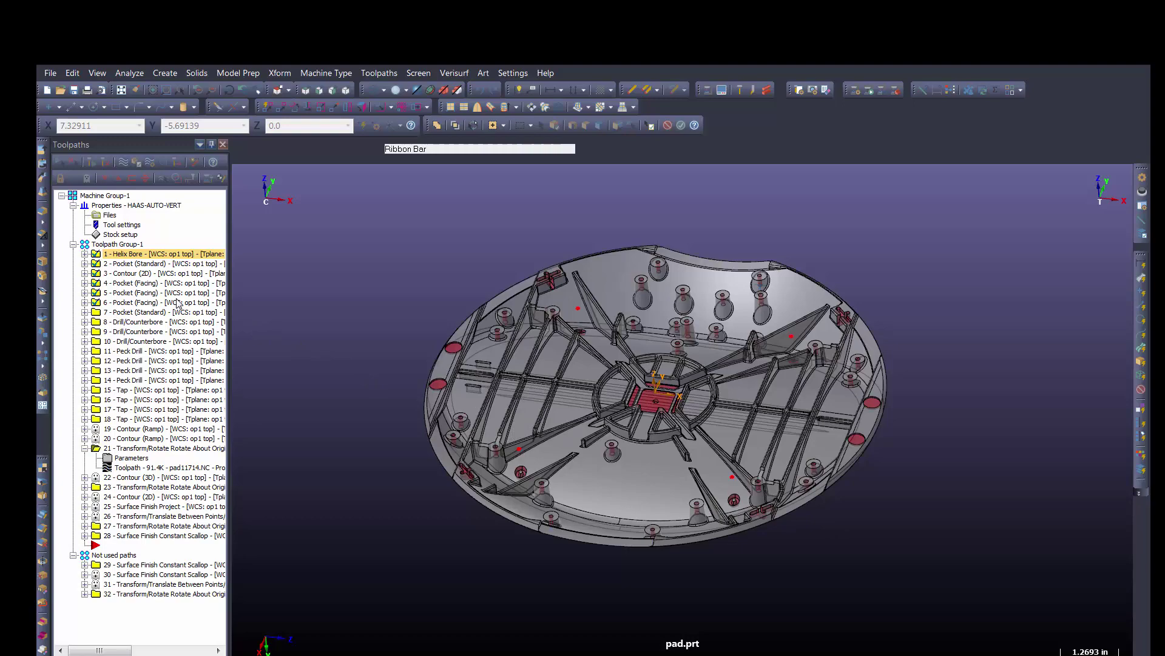
Post only the selected operations to TEST.NC, overwriting the existing file.
middle_drag(273, 335, 308, 227)
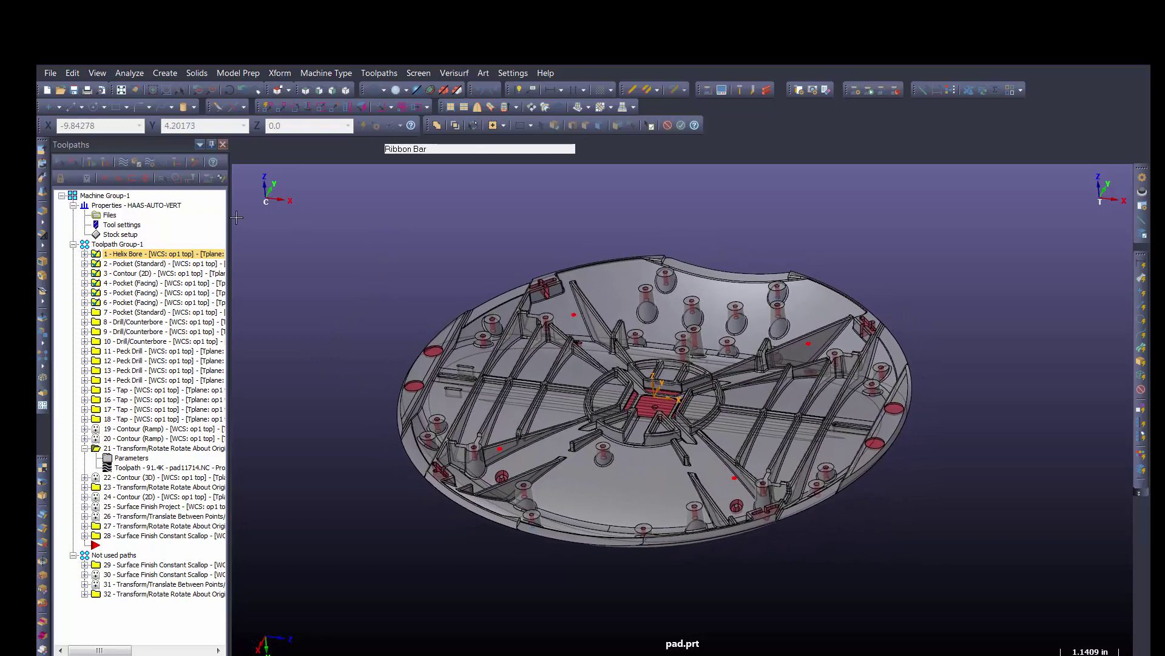
click(162, 161)
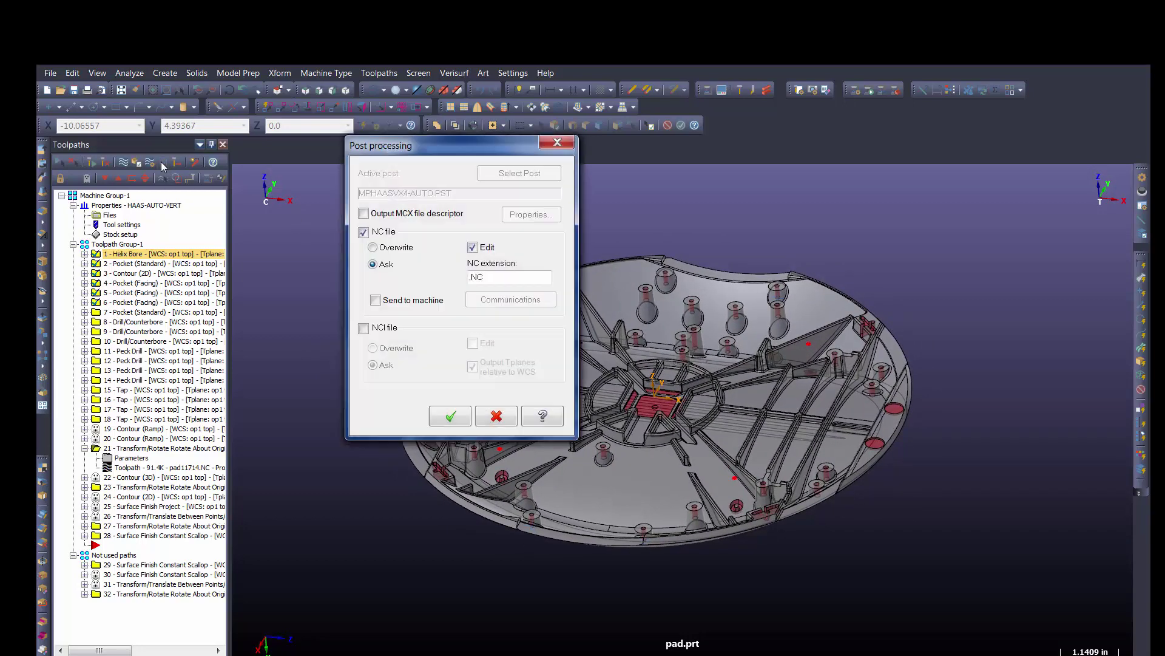
drag(464, 145, 446, 174)
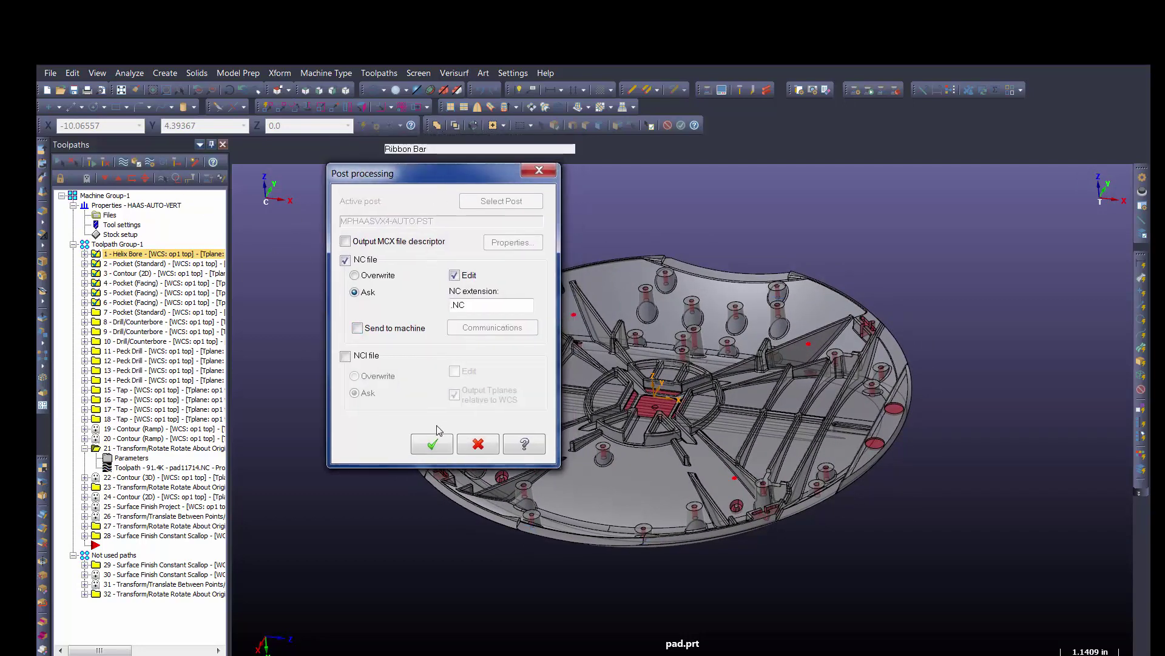
click(437, 443)
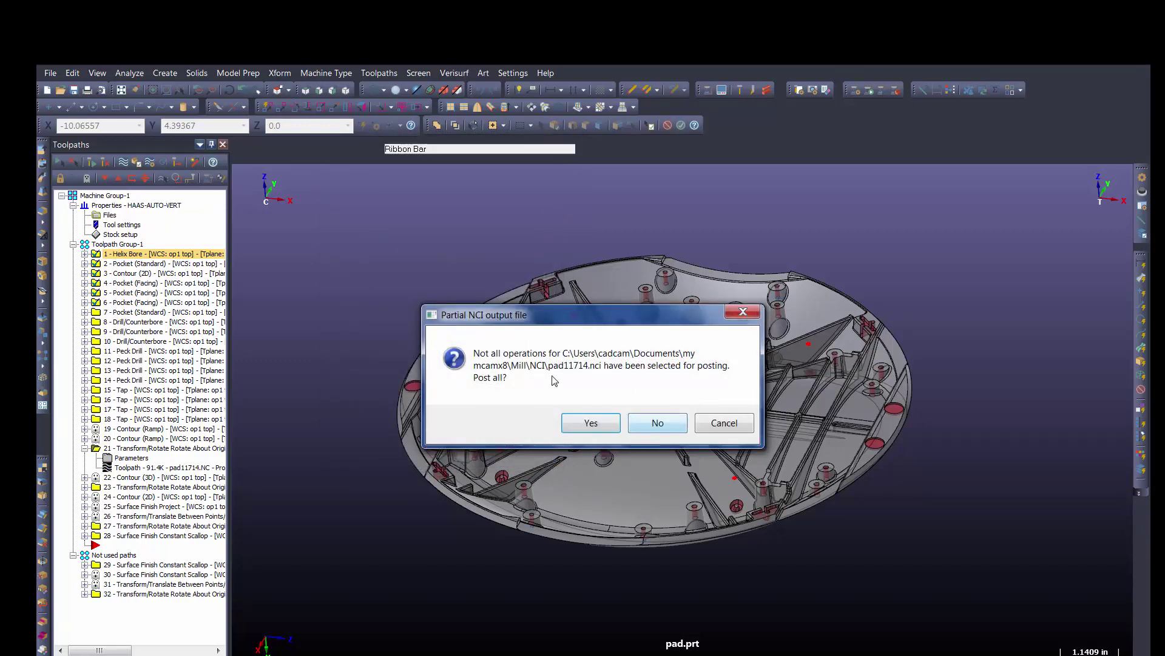
click(642, 422)
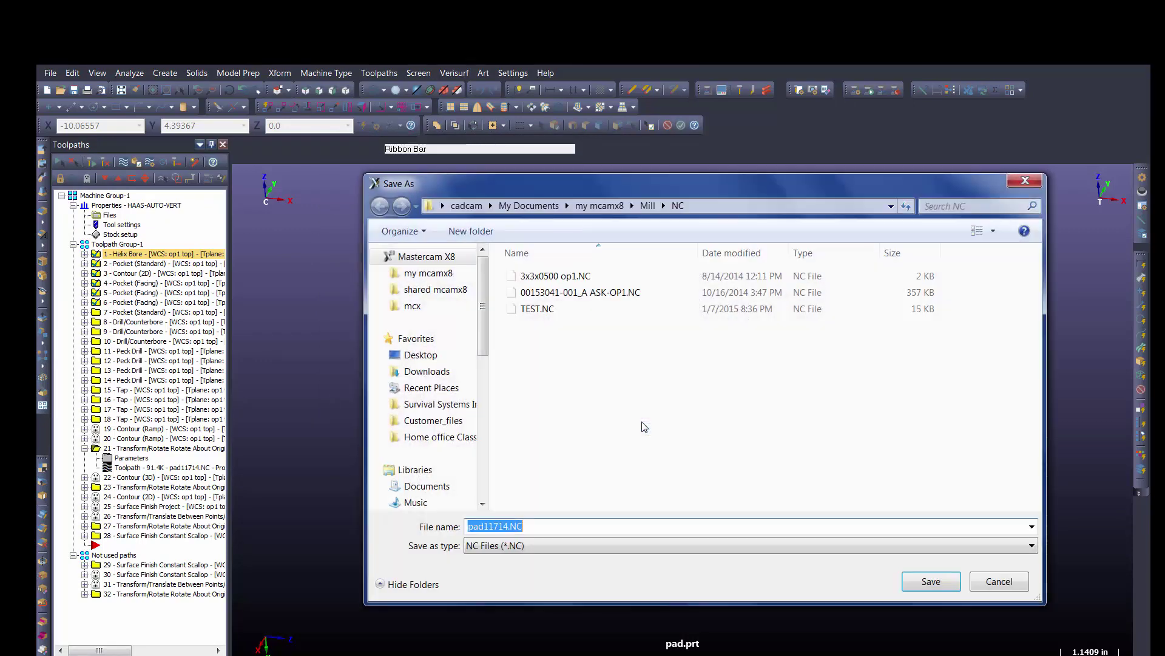
click(537, 309)
click(931, 581)
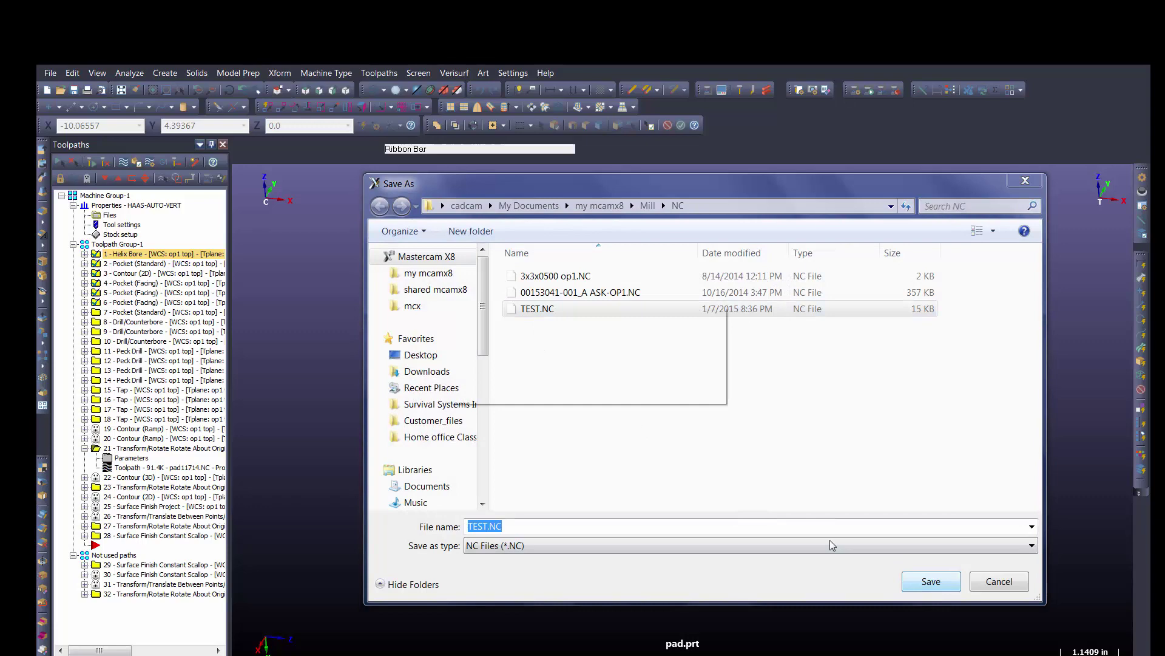
click(641, 384)
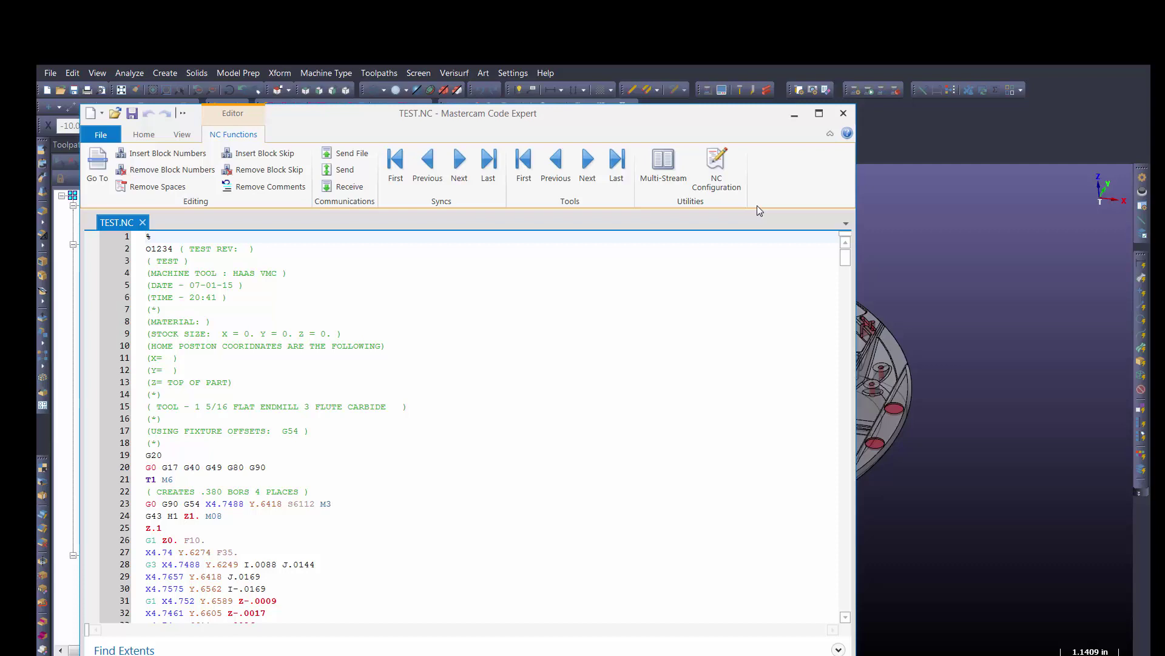
Close Code Expert and open the Start / Exit page of System Configuration.
click(843, 113)
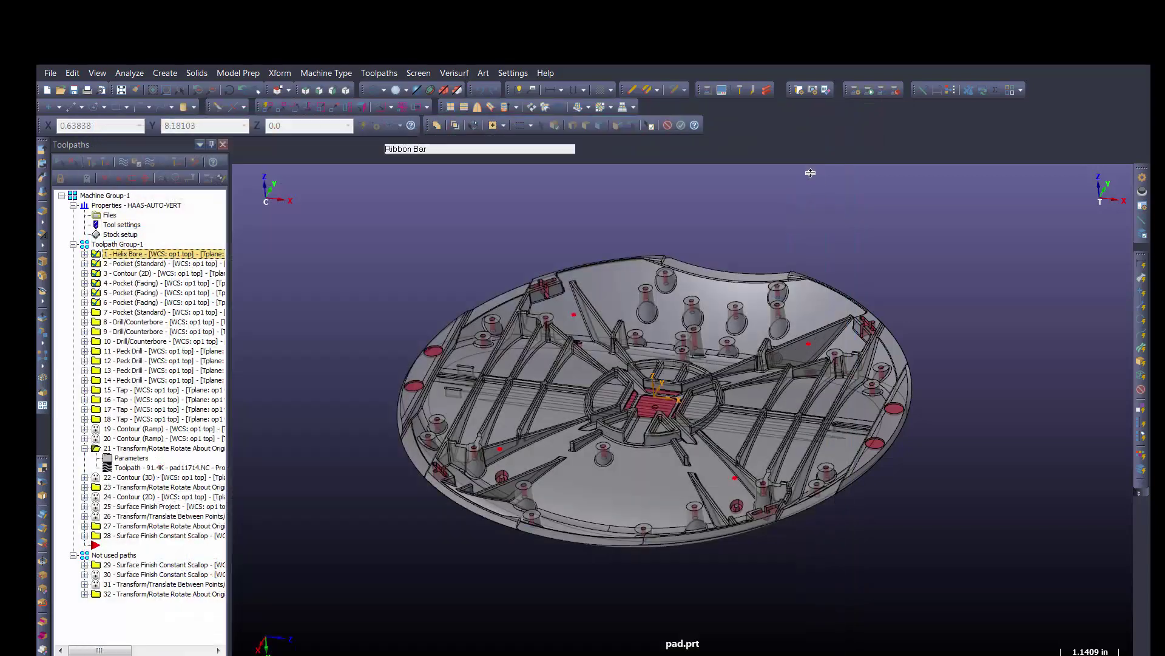
click(519, 74)
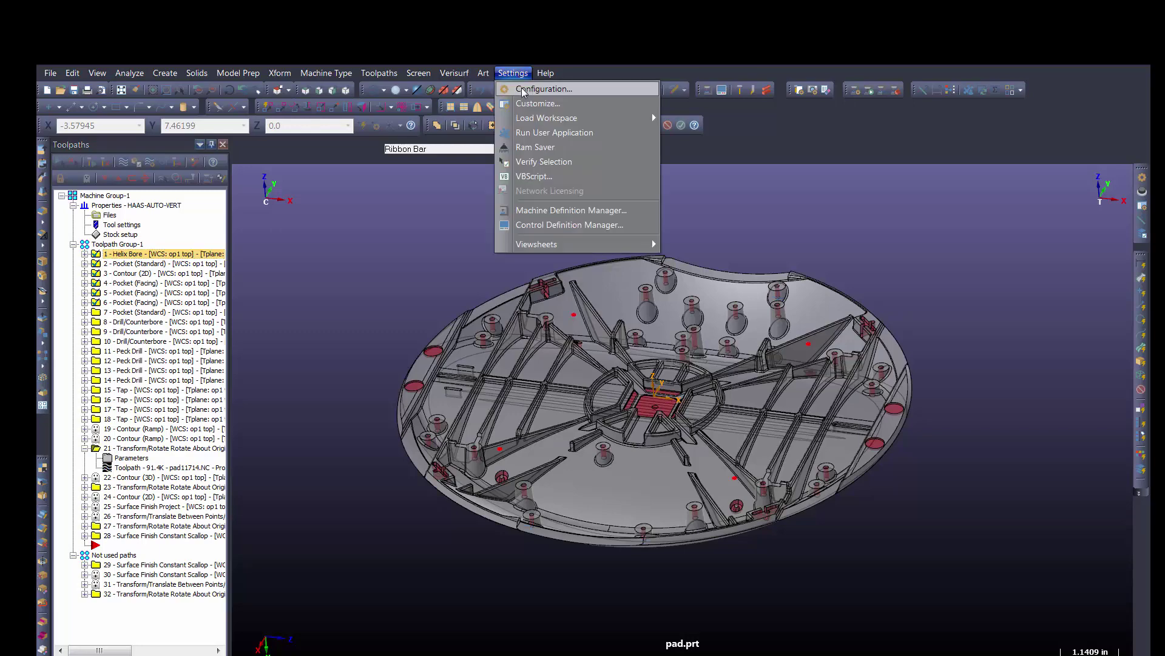
click(522, 87)
drag(527, 182, 622, 195)
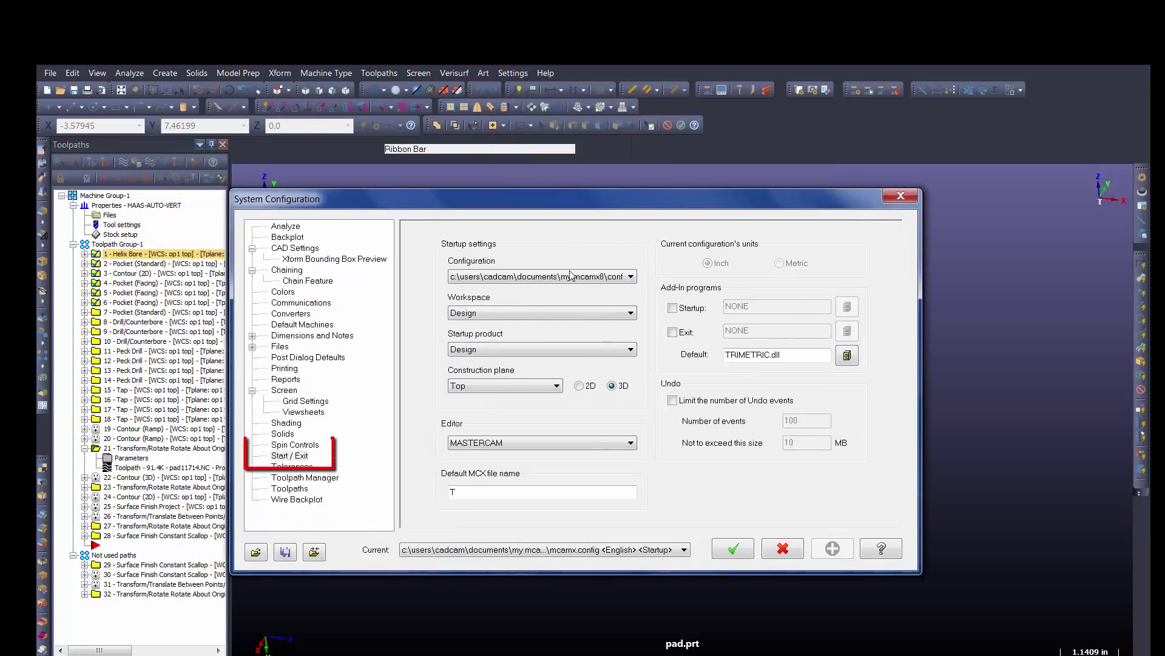
click(304, 454)
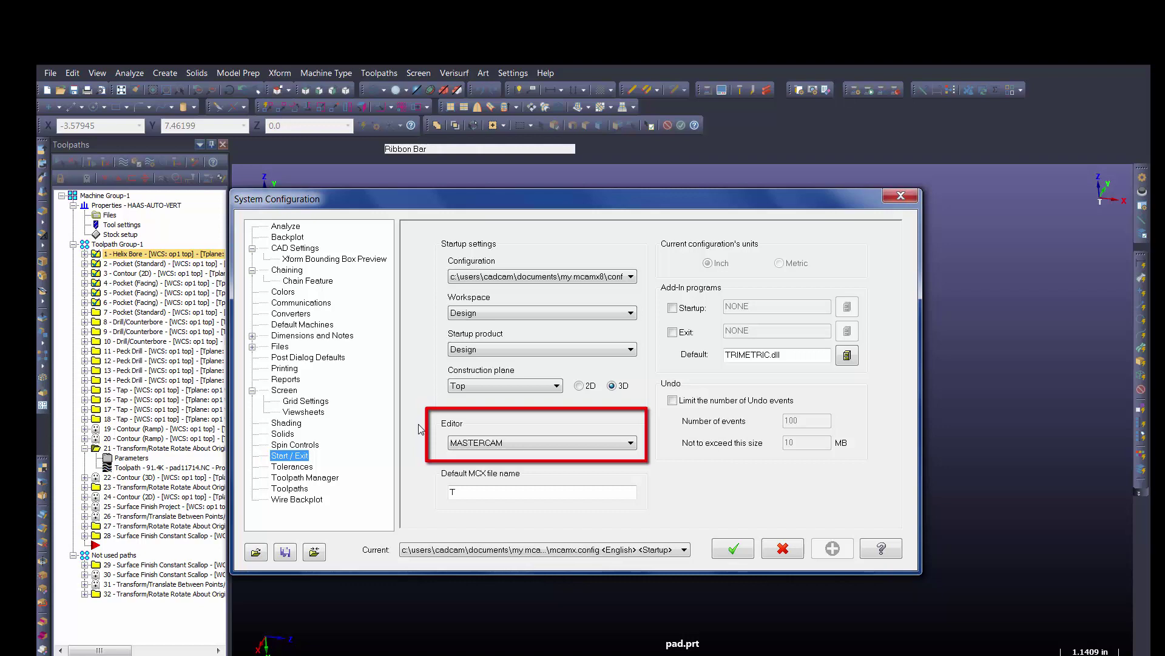
Set the NC editor to CIMCO, save it to the configuration file, and close the dialog.
click(630, 445)
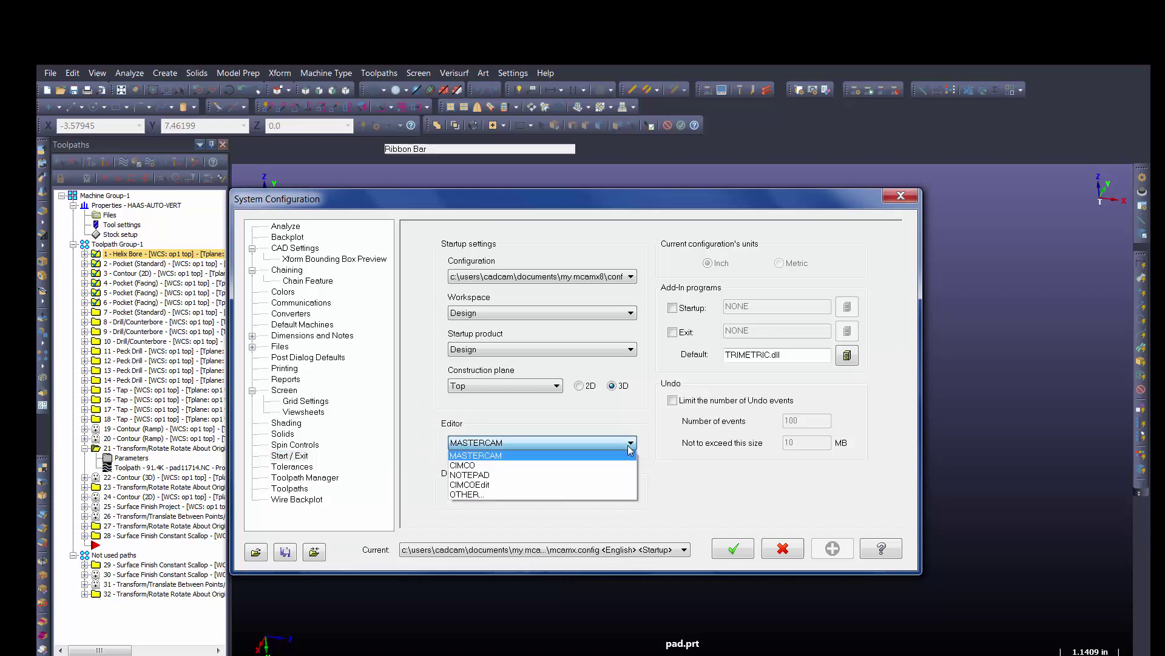
click(501, 462)
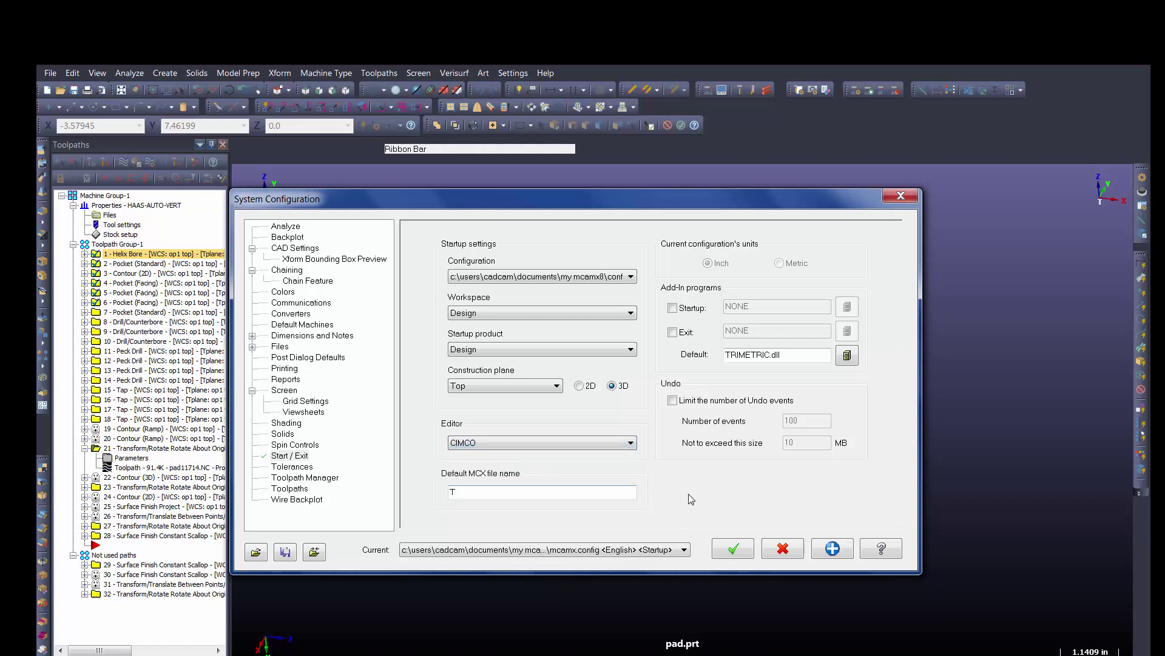
click(831, 549)
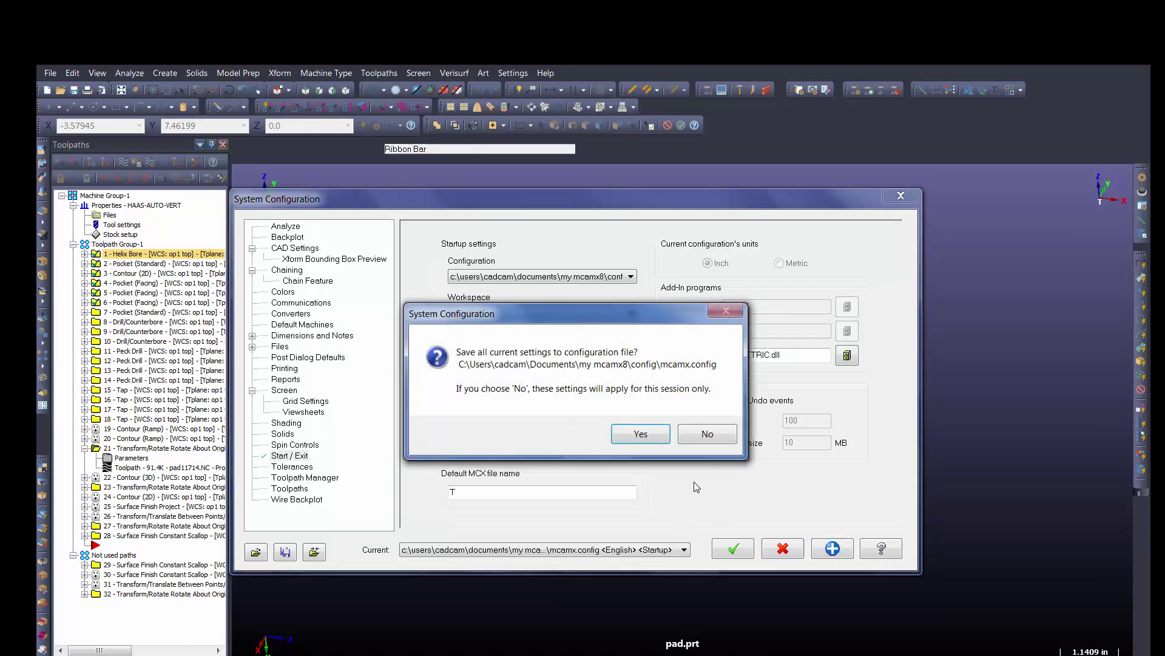
key(Return)
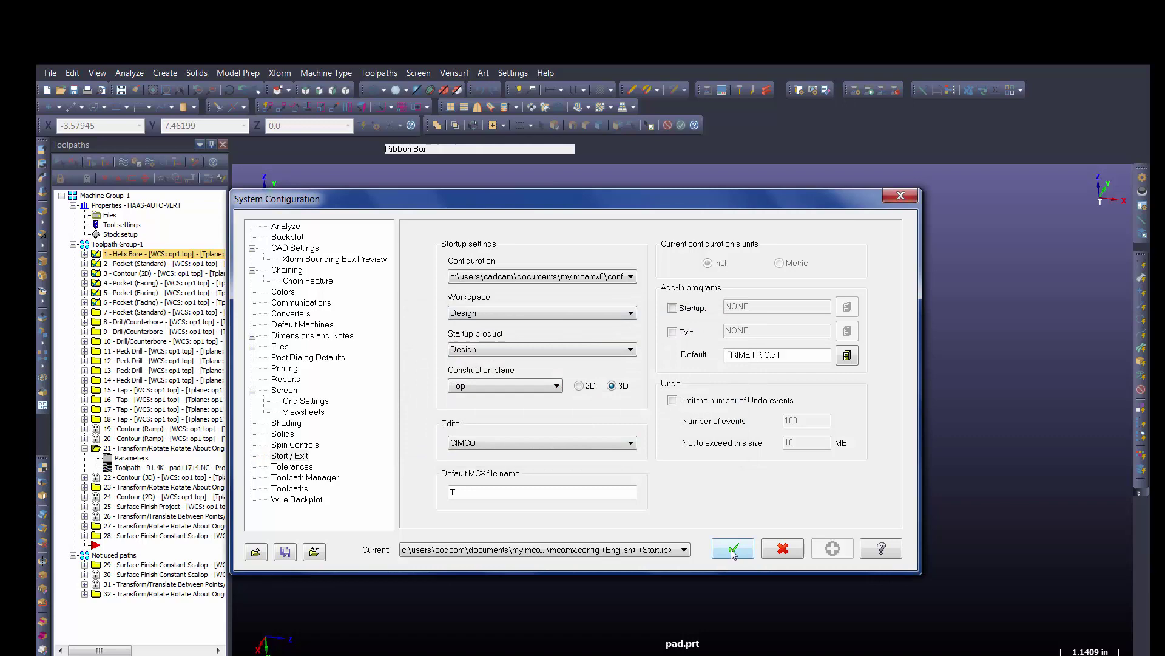
click(732, 550)
Re-post the selected operations over TEST.NC, replacing the existing file.
click(177, 162)
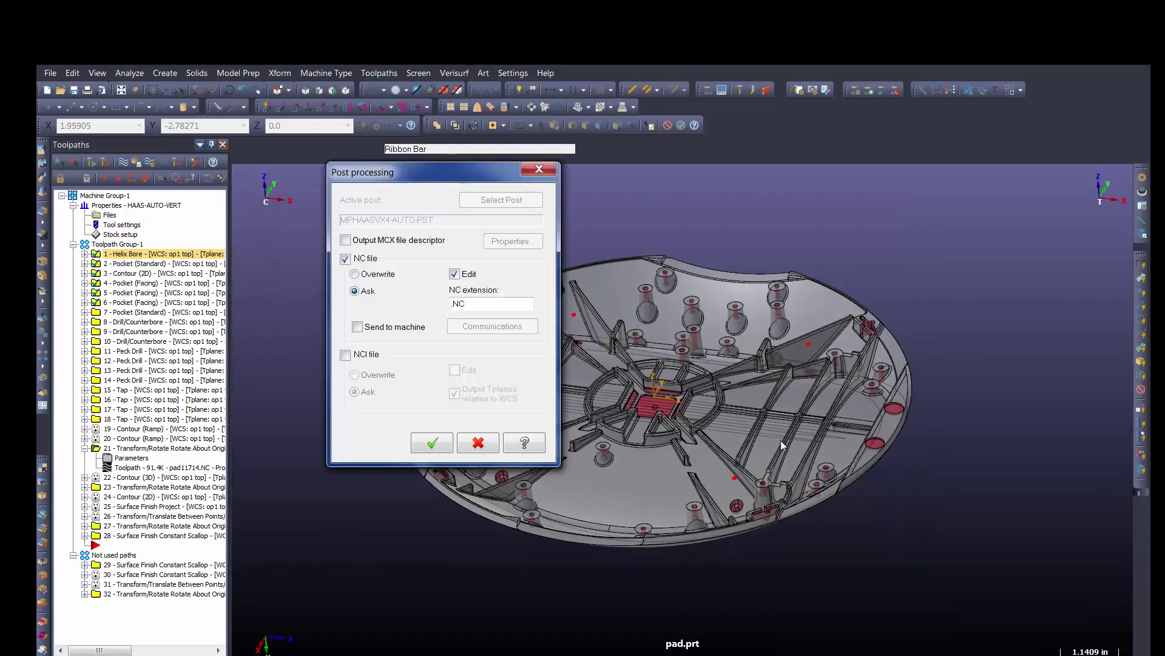
click(433, 443)
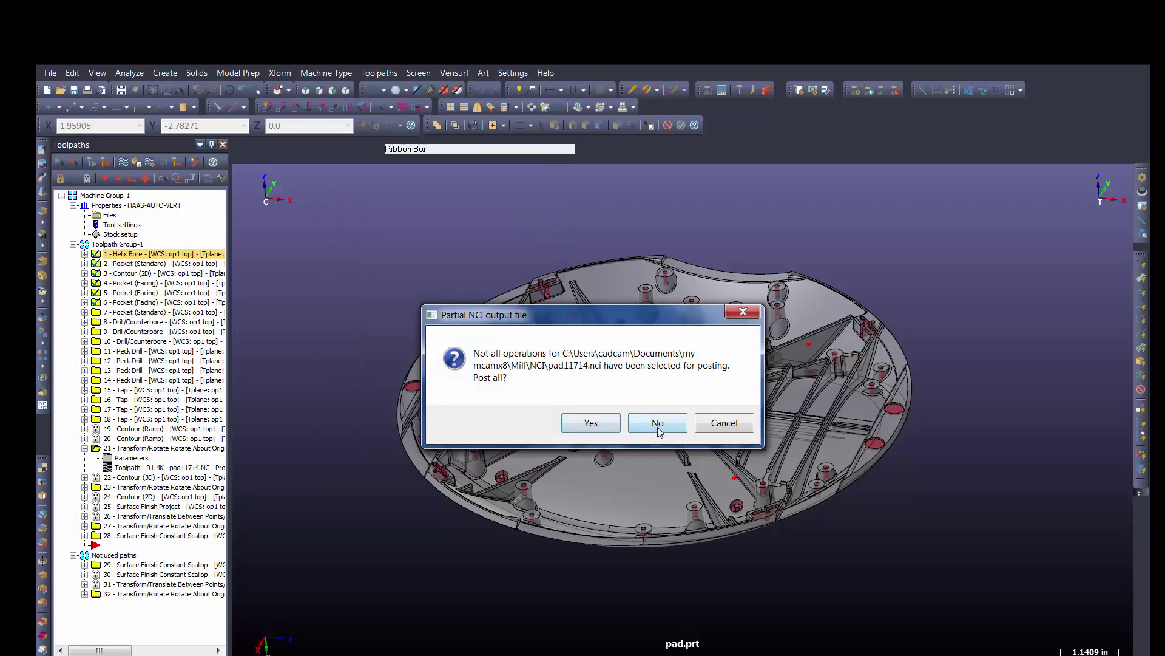
click(657, 423)
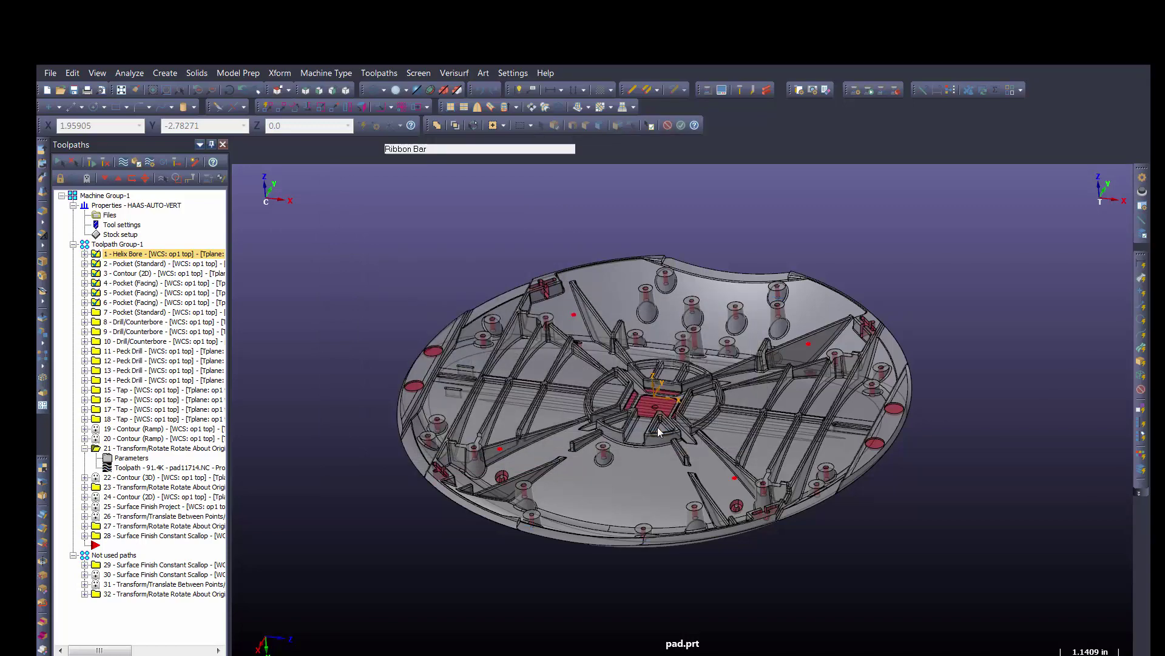
click(545, 310)
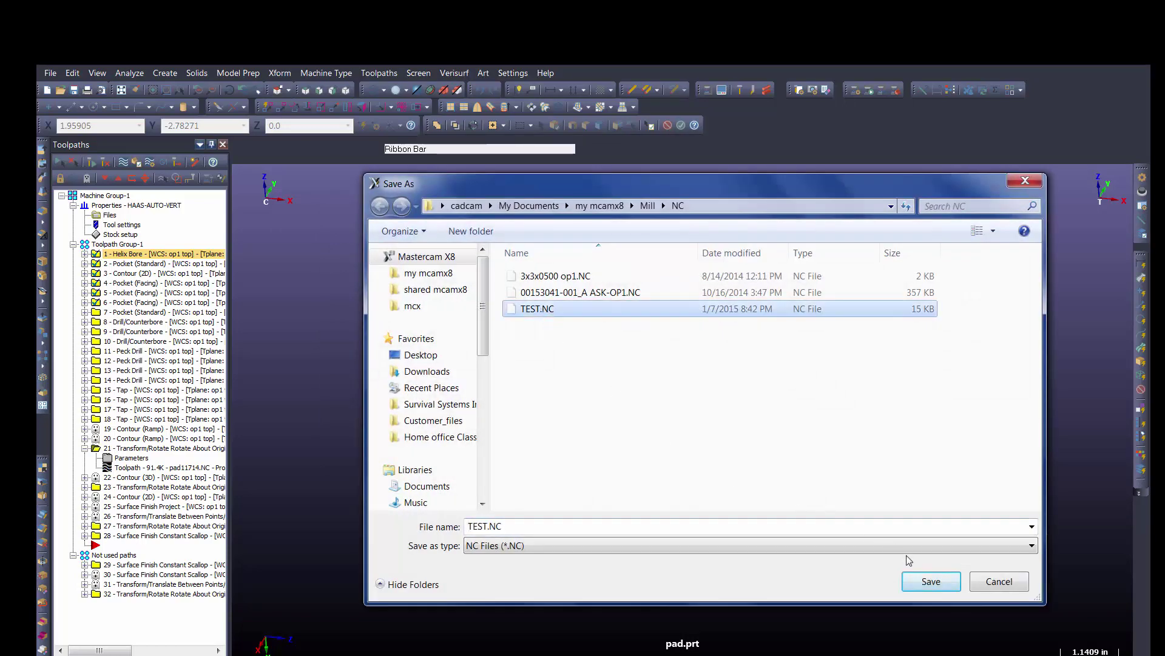
click(931, 581)
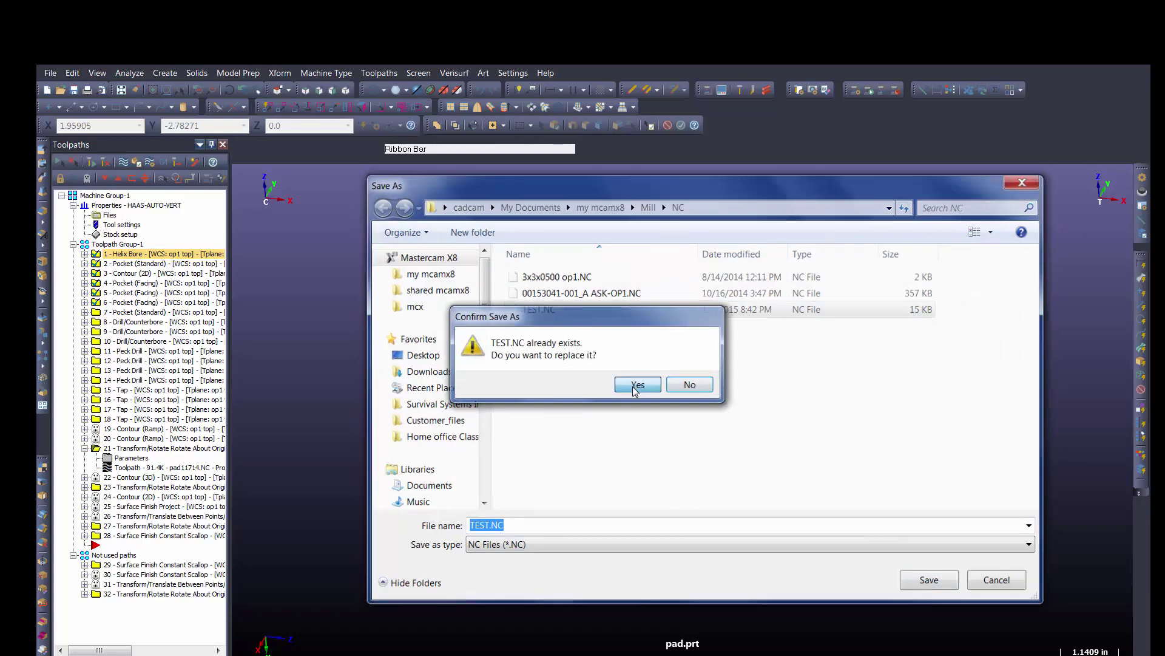
click(634, 385)
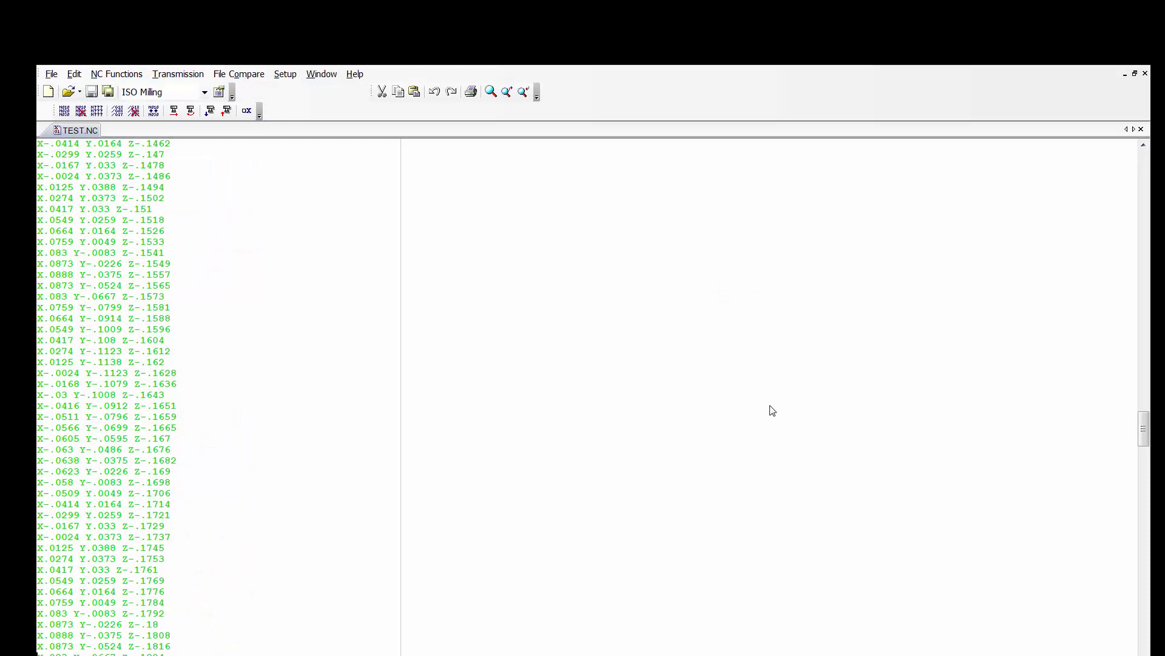
Restore the CIMCO Edit v5 window and move it toward the screen centre to view TEST.NC.
drag(1144, 429, 1141, 170)
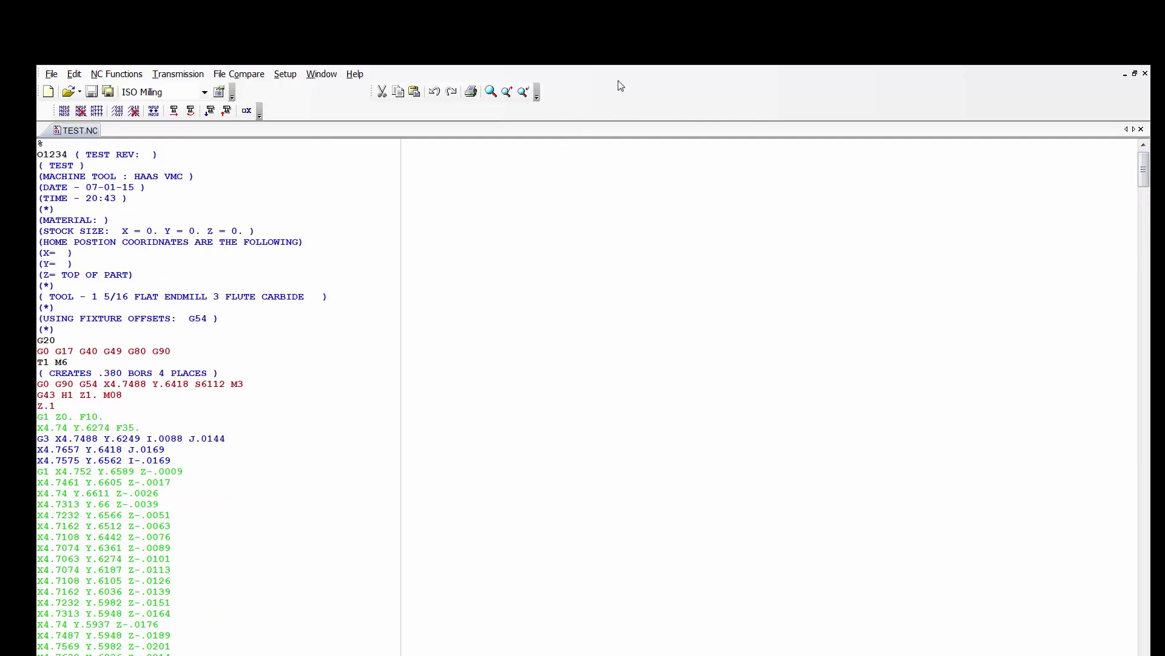
click(1134, 73)
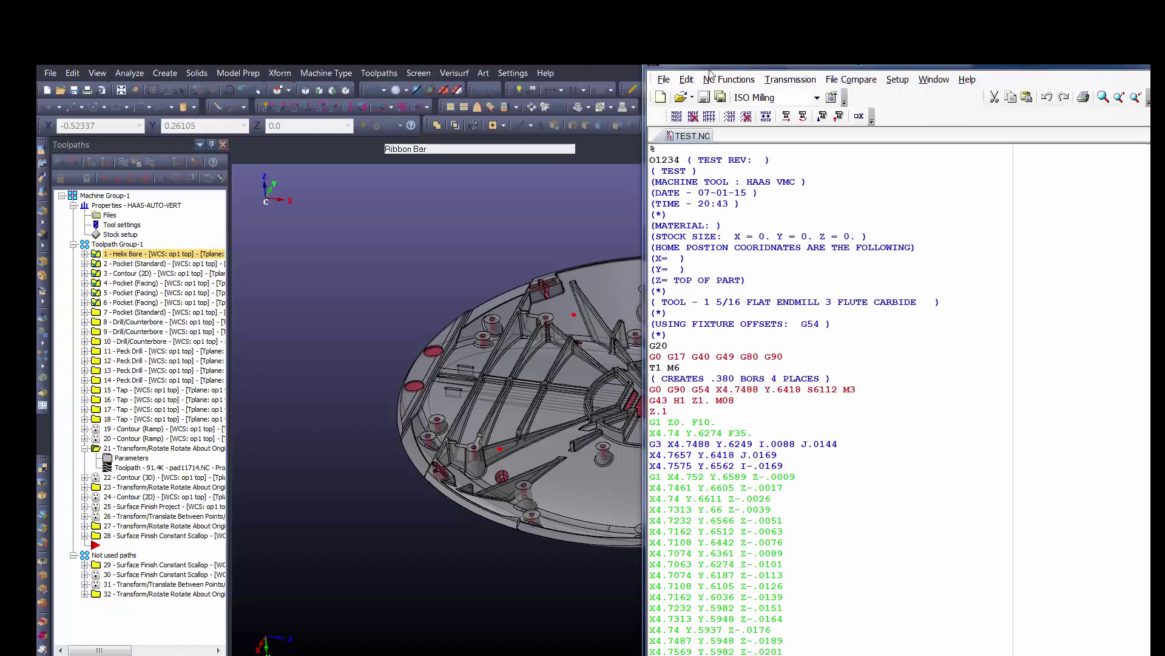
drag(811, 64, 365, 149)
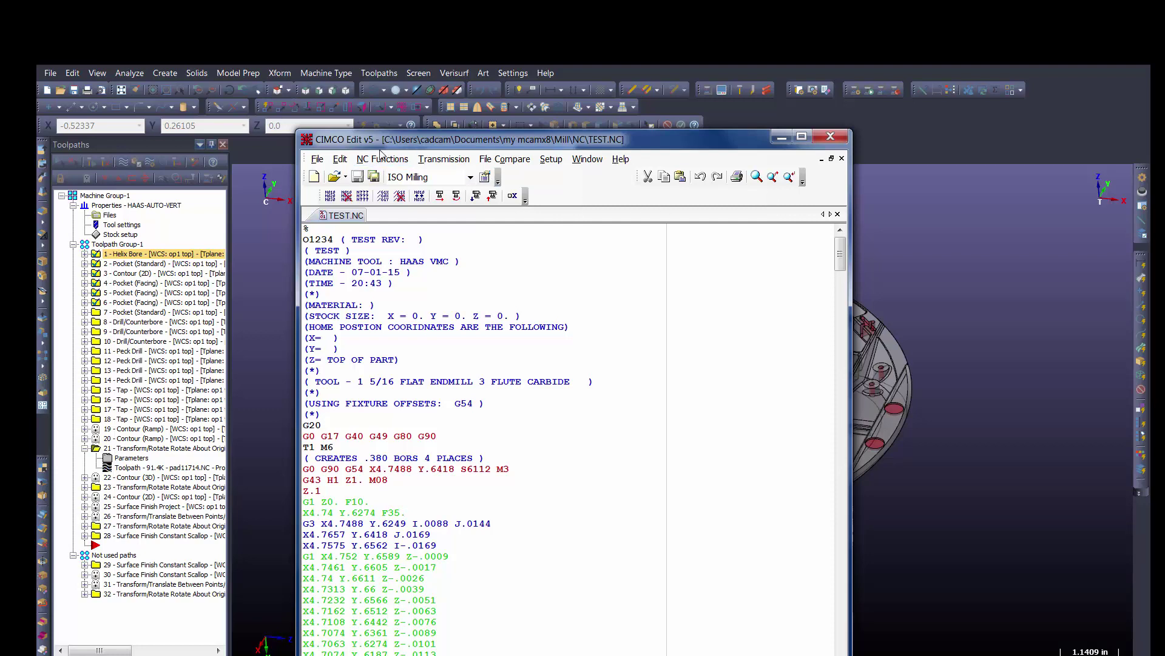
Close CIMCO Edit v5 and browse in Explorer to C:\Program Files\mcamx6\common\Editors\CIMCOEdit5.
click(826, 139)
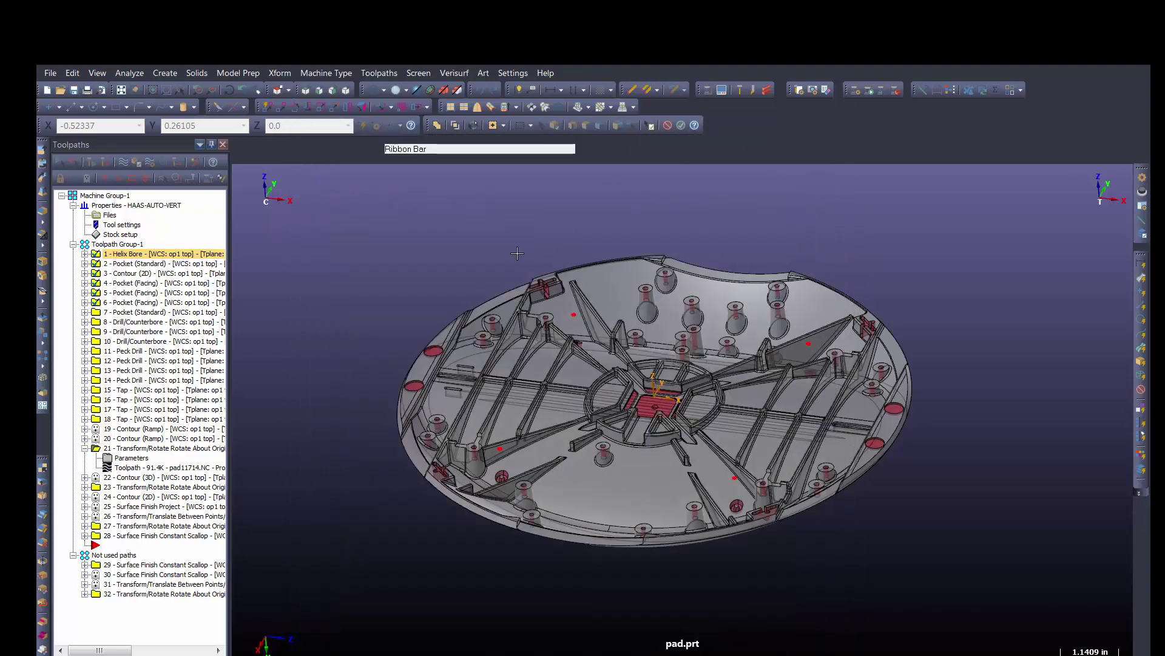
key(super+e)
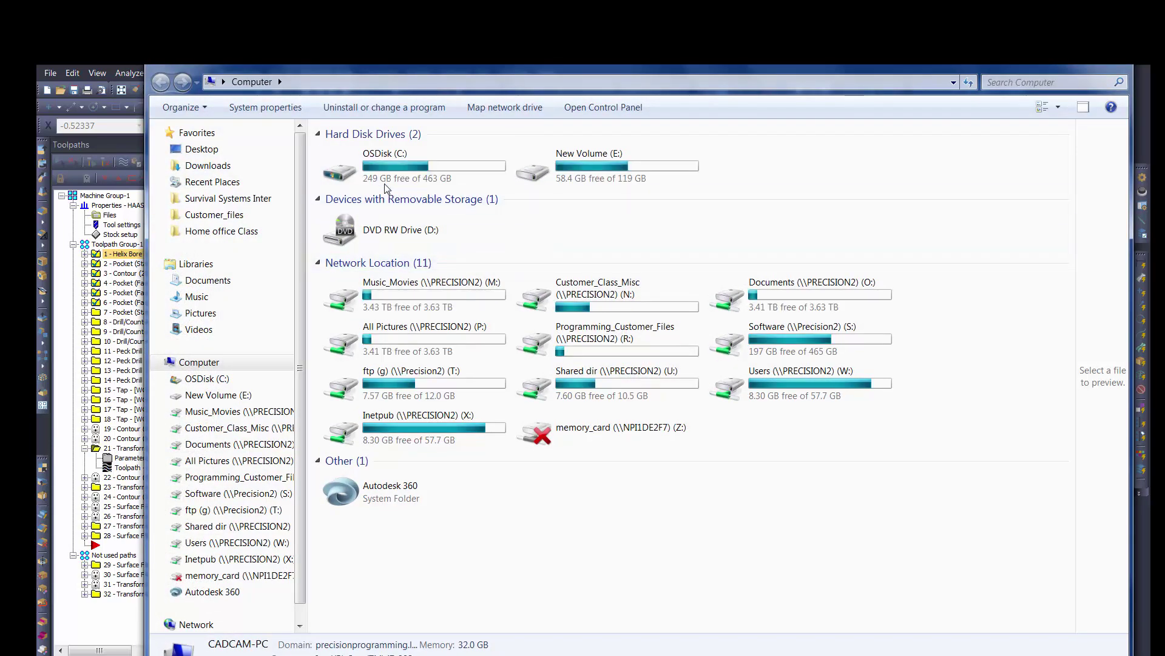
double_click(386, 177)
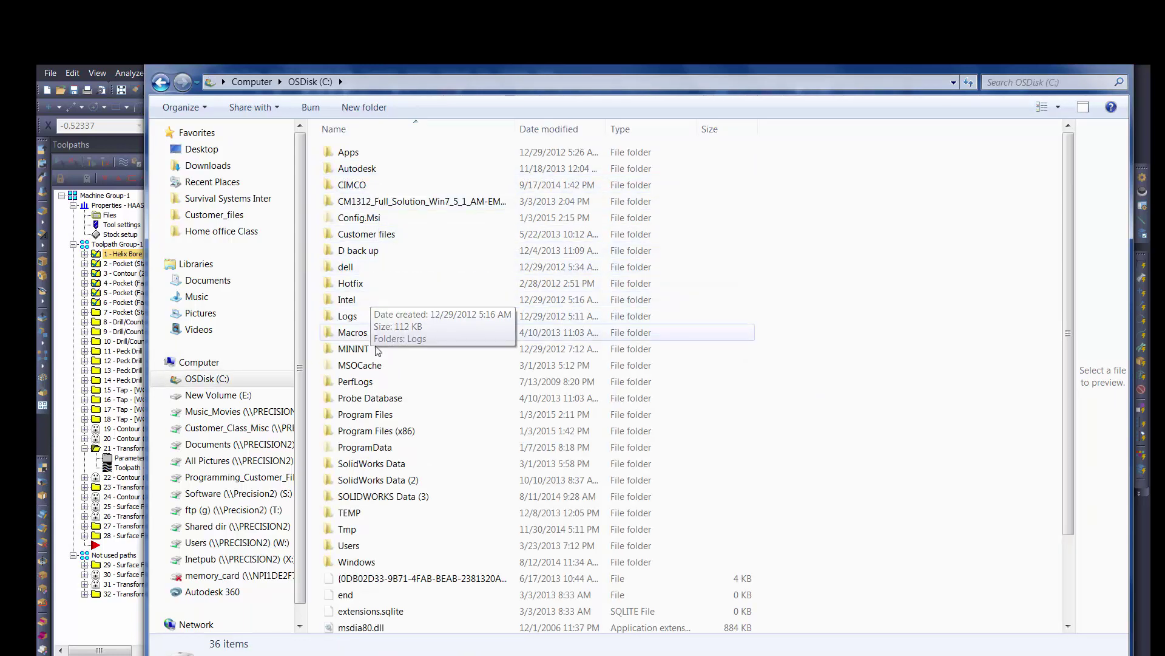
double_click(367, 415)
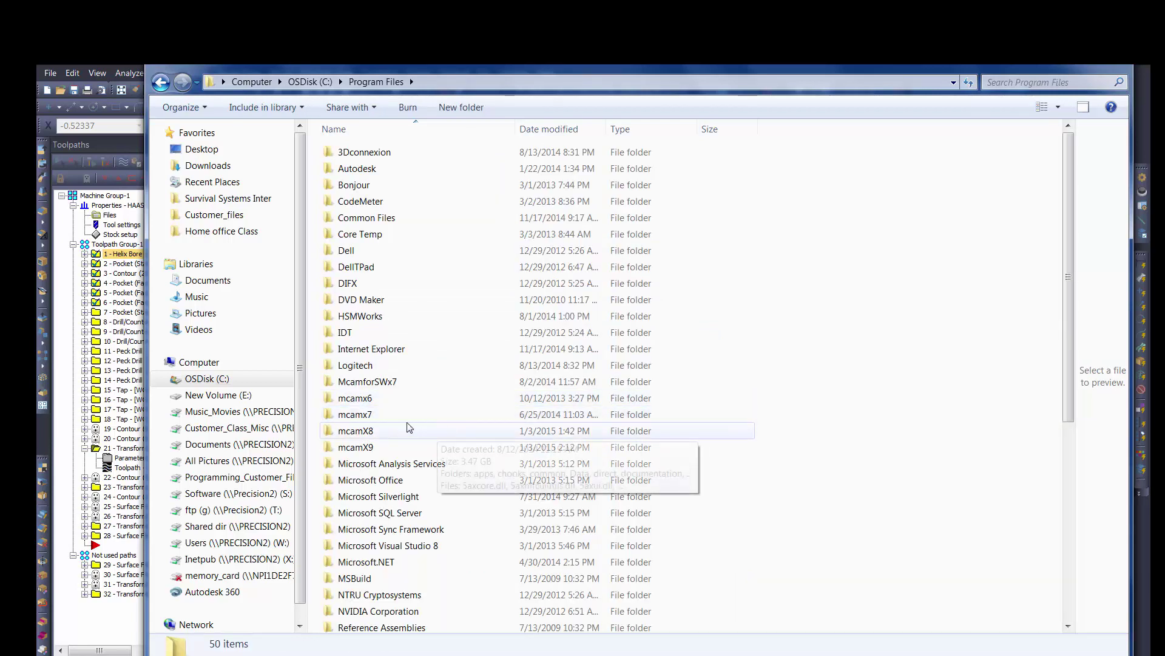
double_click(355, 398)
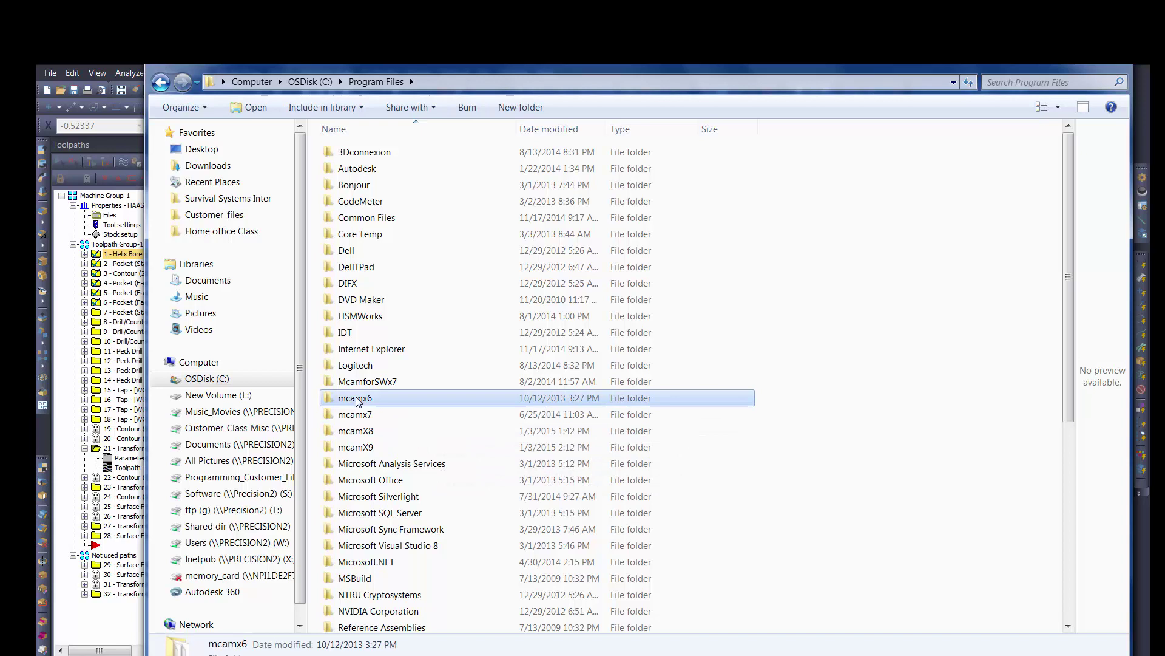
double_click(355, 187)
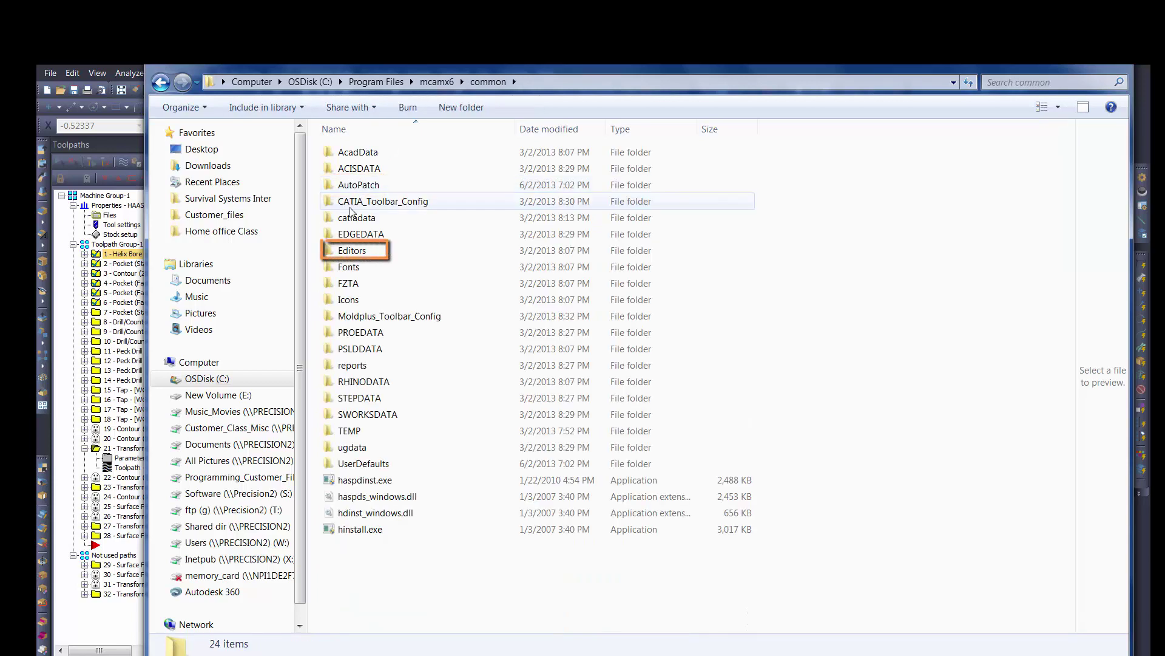
double_click(358, 252)
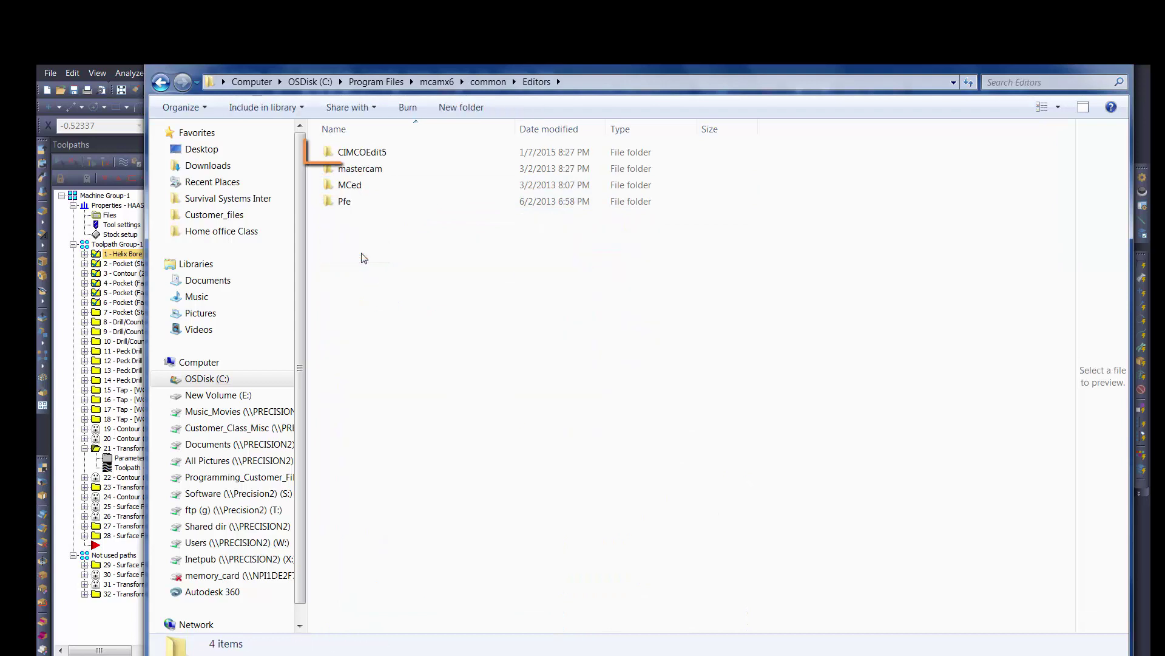
double_click(362, 155)
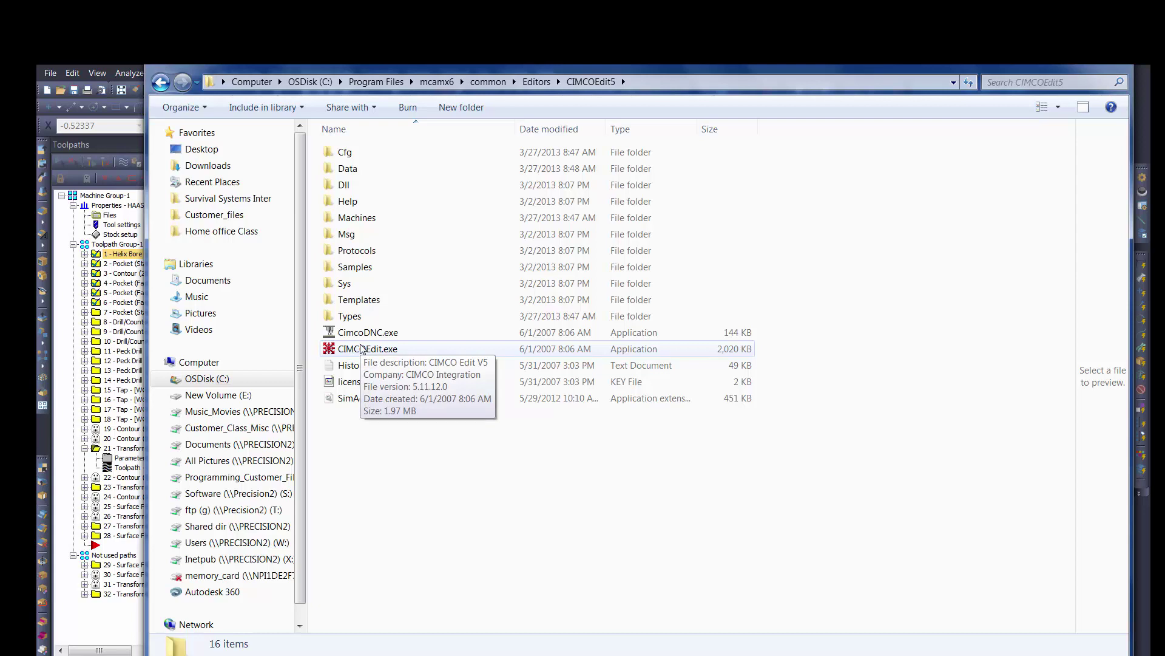
Rename CIMCOEdit.exe to temp-CIMCOEdit.exe with administrator permission, then close Explorer.
click(362, 349)
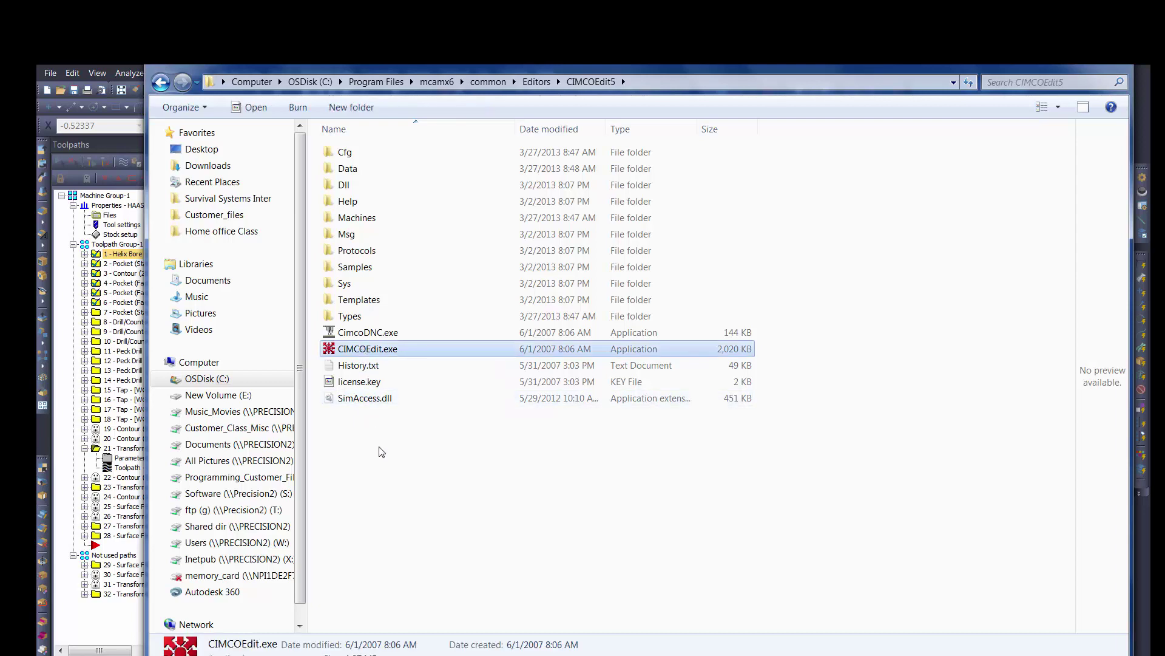
key(F2)
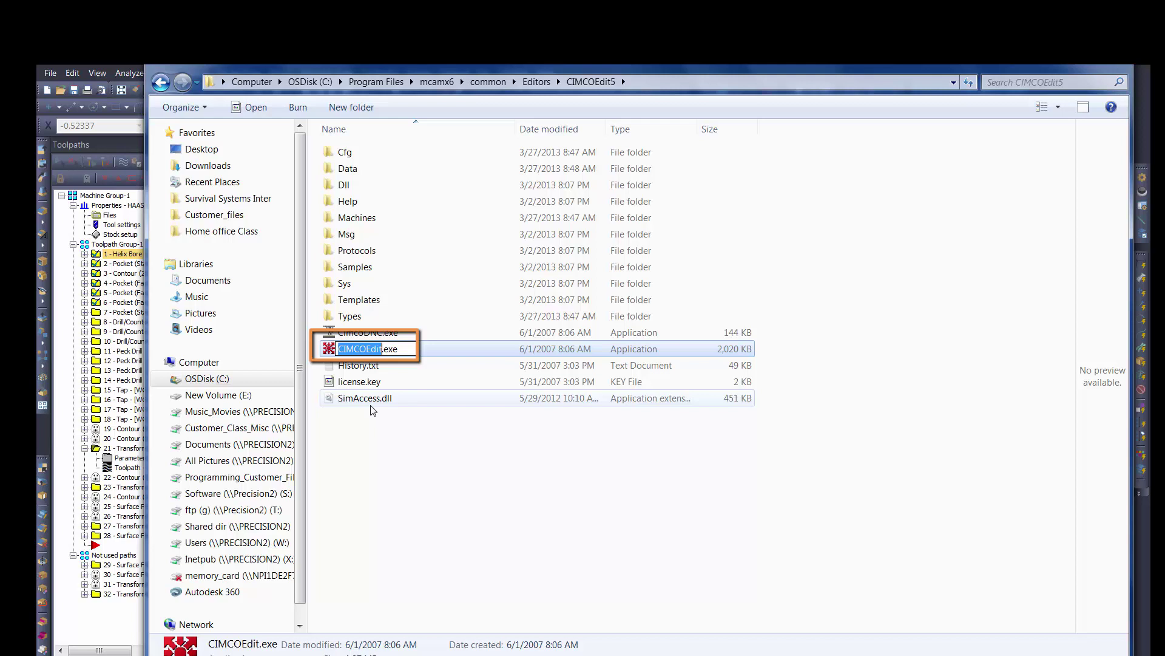
key(Home)
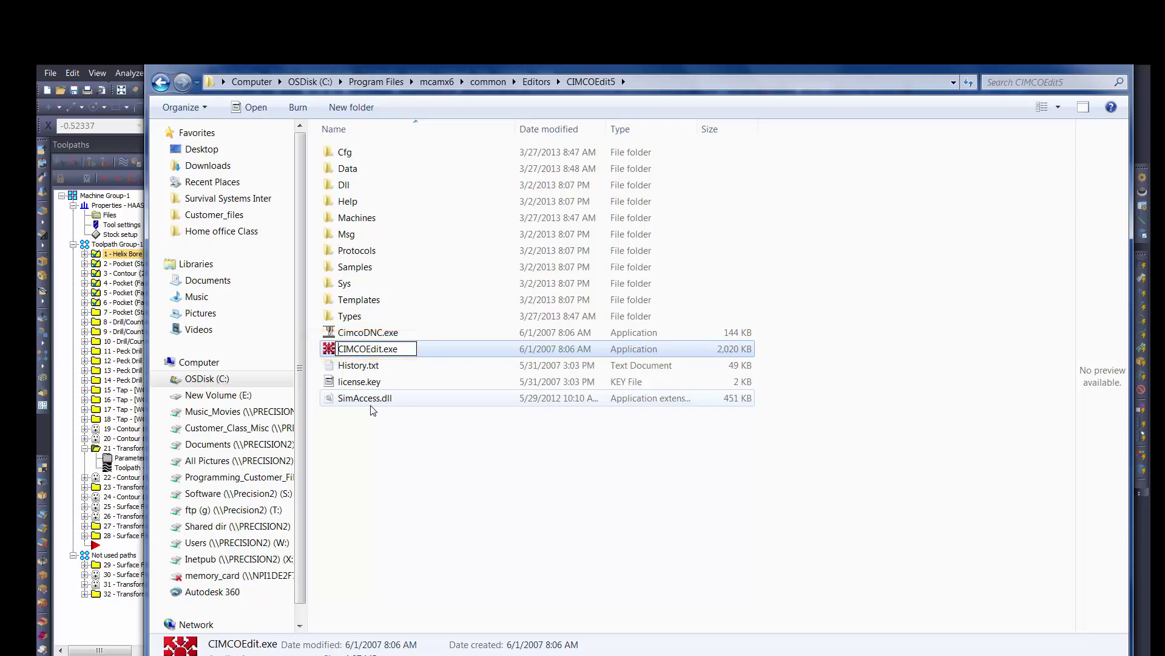
text(temp-)
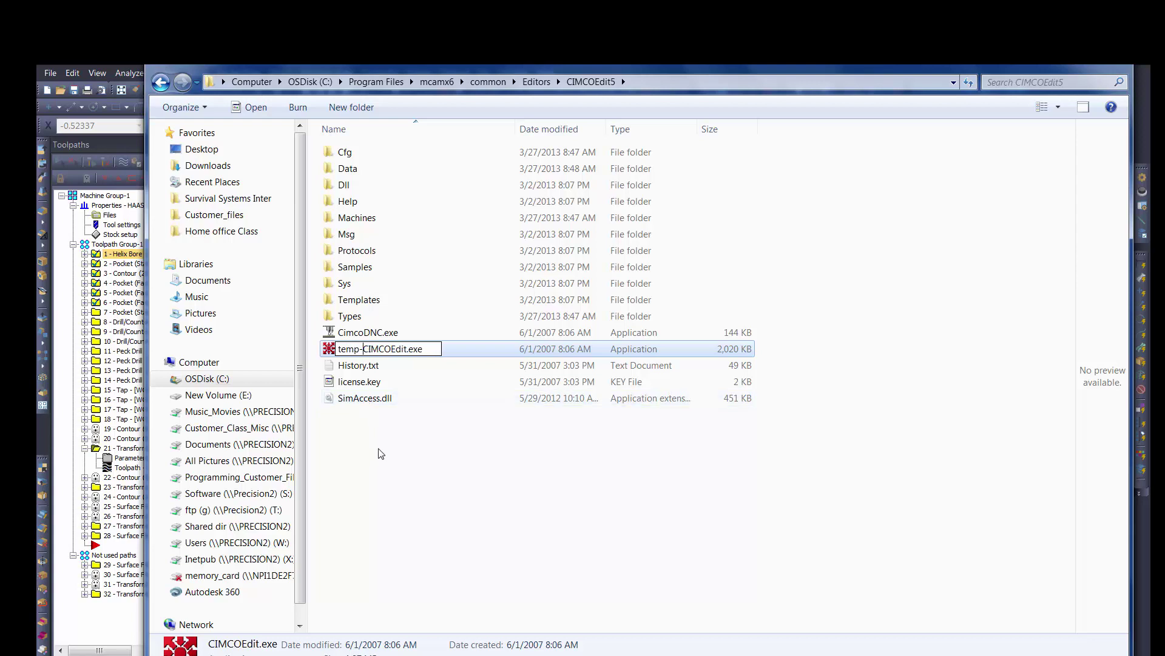
key(Return)
click(578, 438)
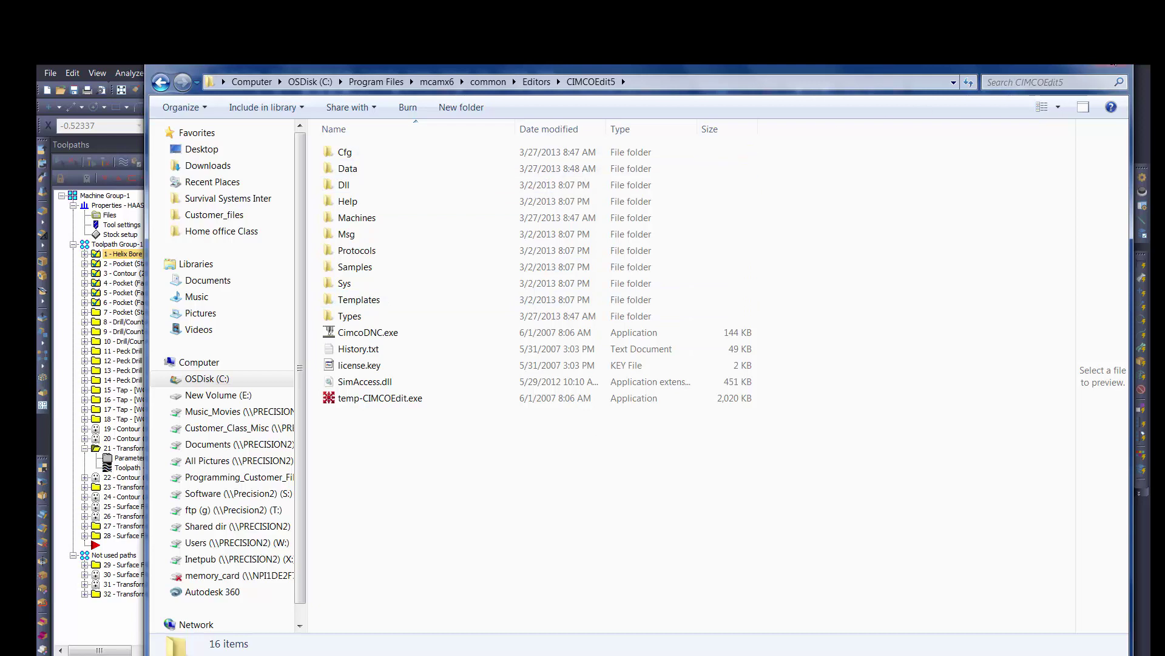
key(alt+F4)
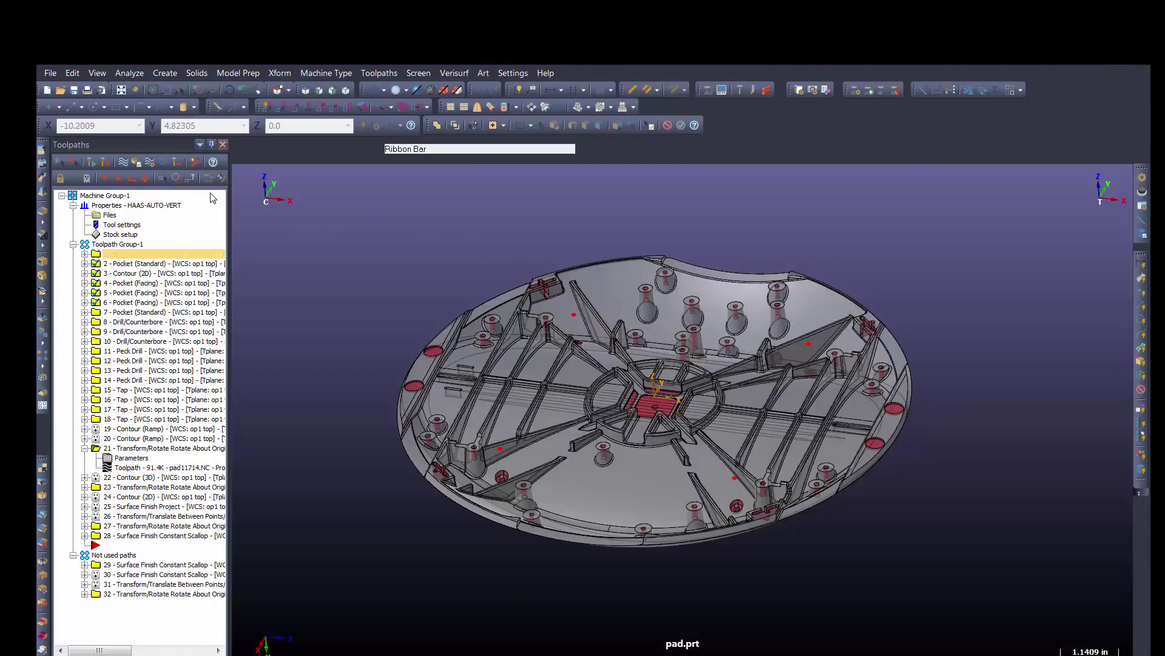
Post just the selected operations again, replacing TEST.NC.
click(164, 163)
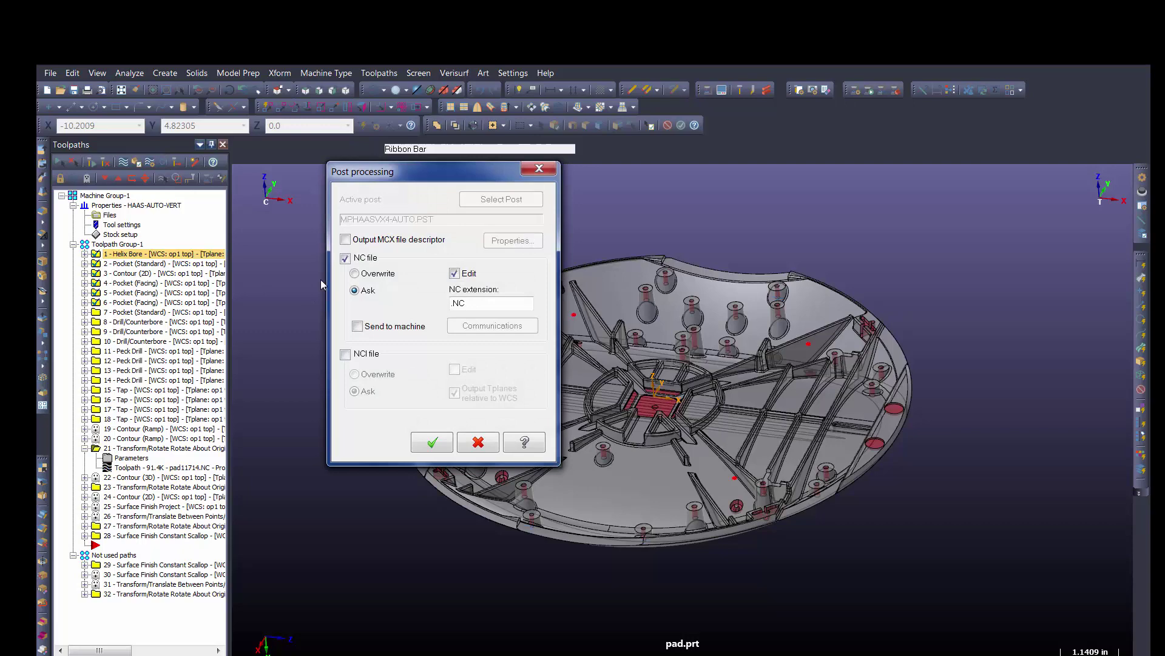
click(424, 442)
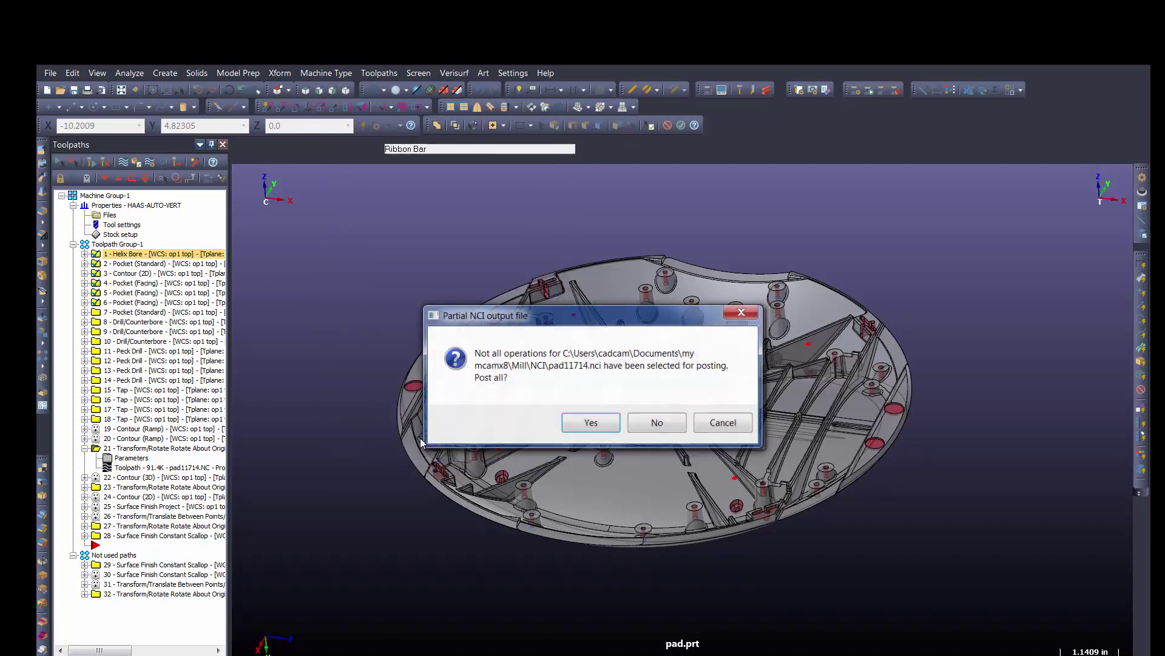
click(656, 425)
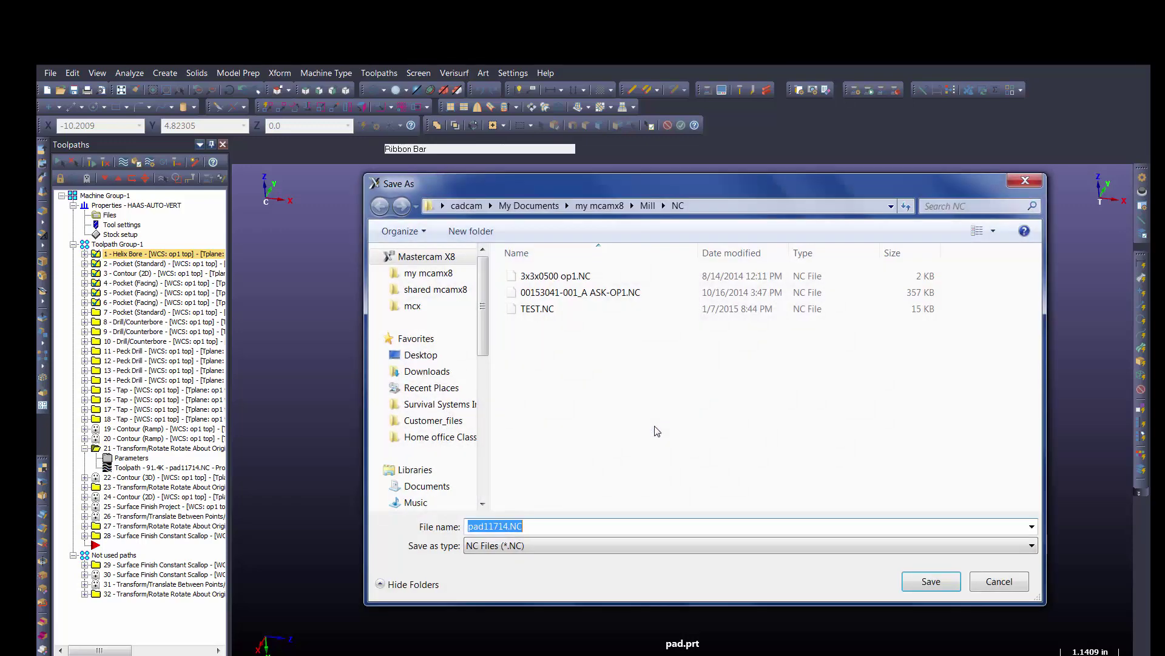
click(564, 309)
click(928, 581)
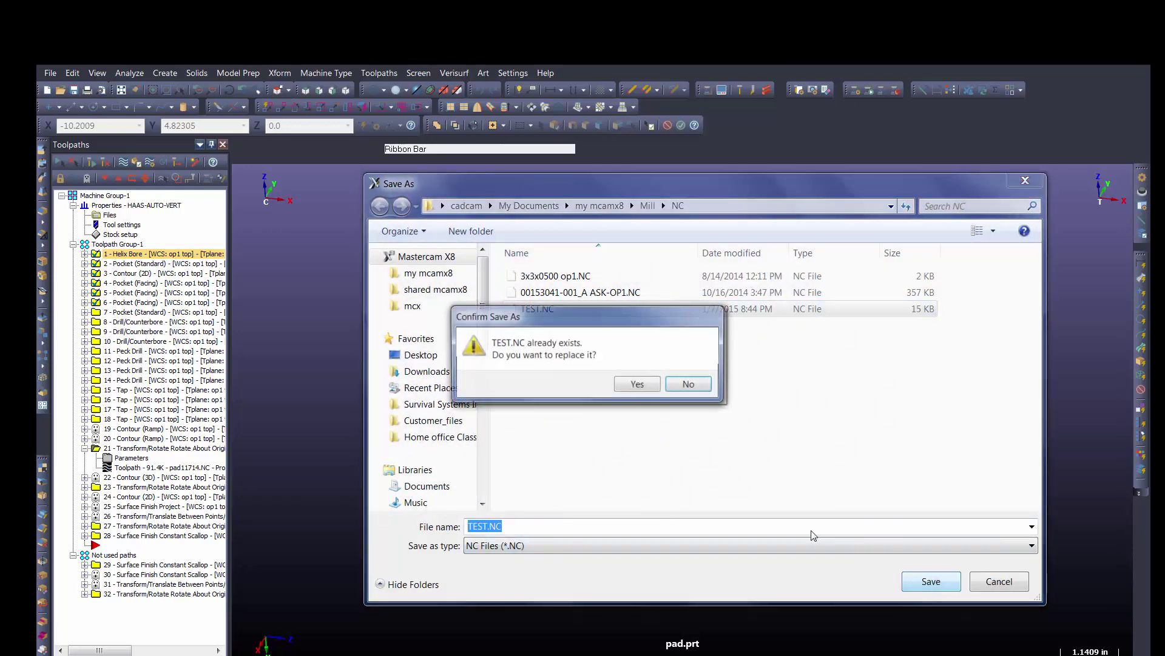
click(651, 388)
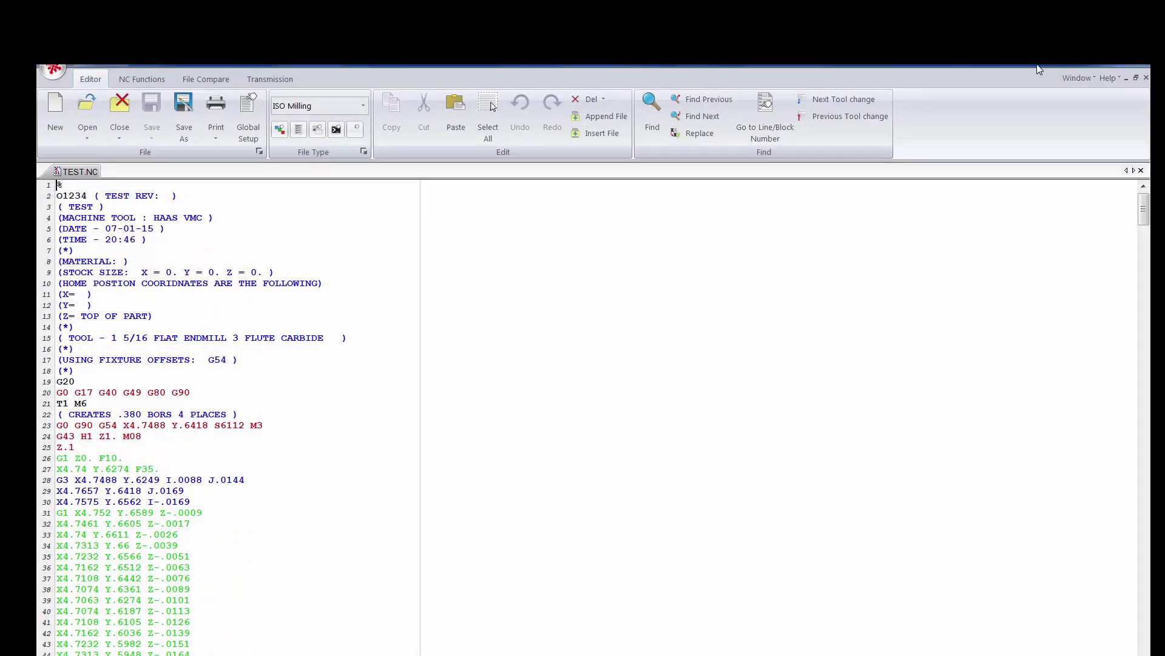
Restore the CIMCO Edit 7 window and position it over Mastercam to review TEST.NC.
click(1096, 70)
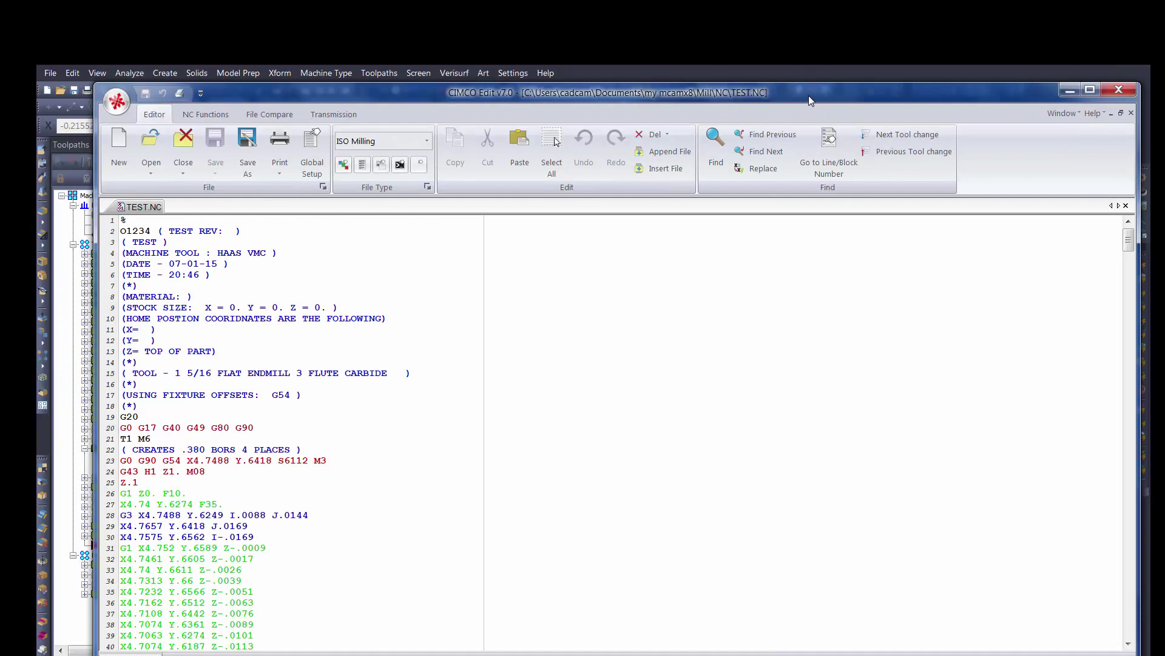
drag(809, 96, 801, 102)
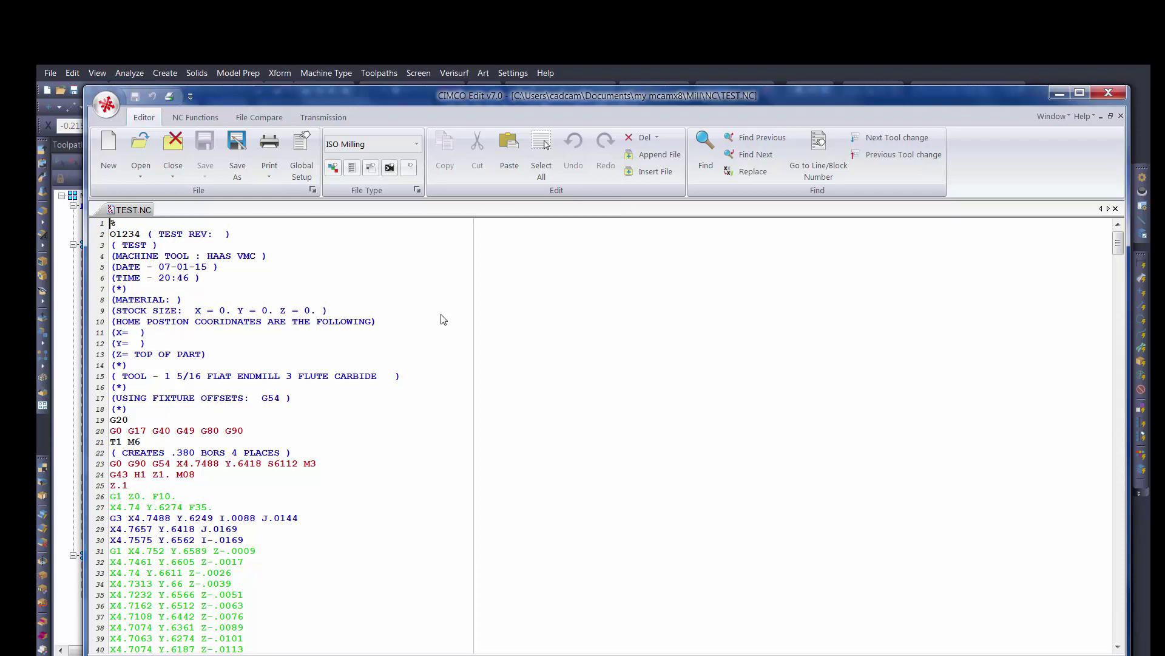
Close CIMCO Edit and choose OTHER as the NC editor in System Configuration.
click(1097, 93)
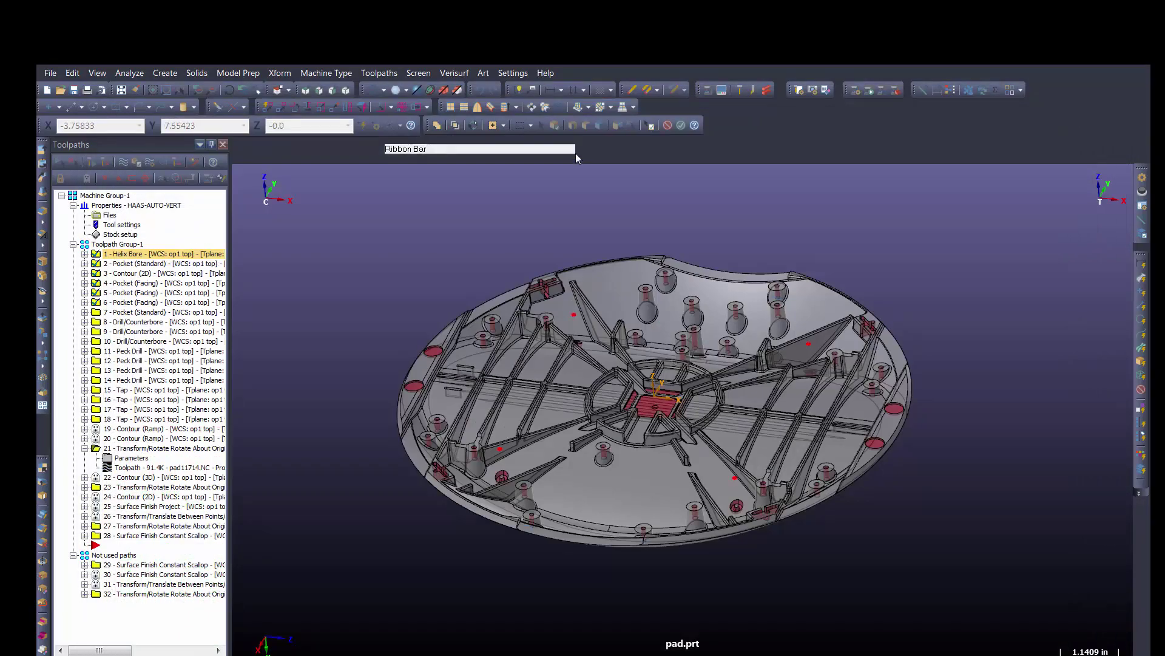
click(519, 74)
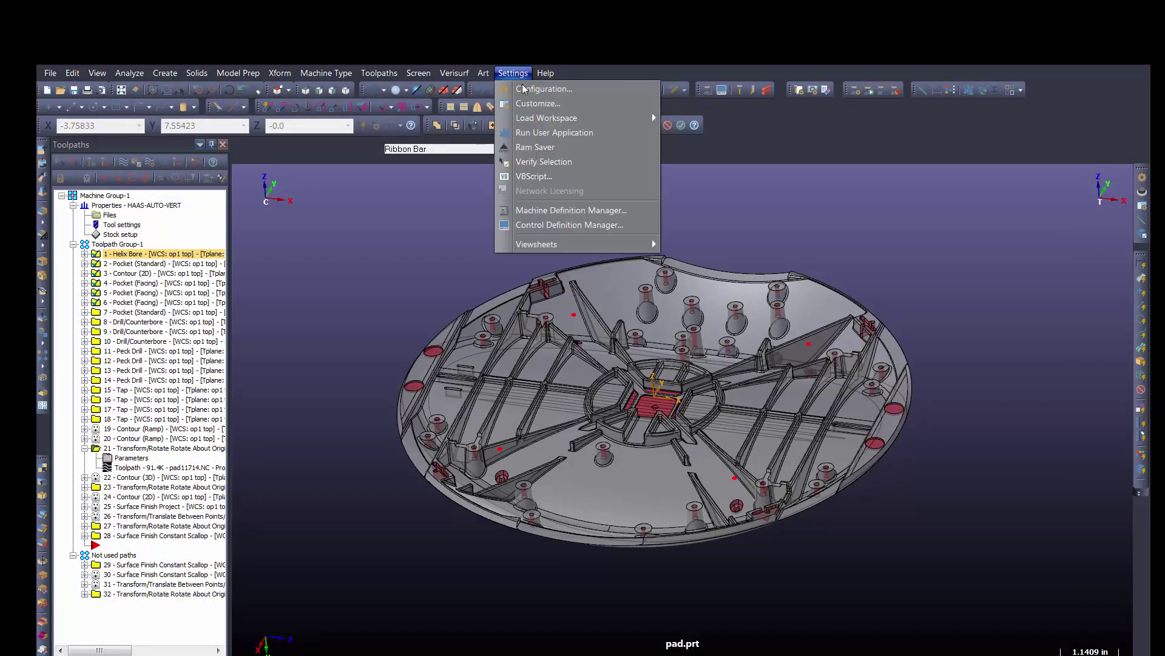
click(525, 87)
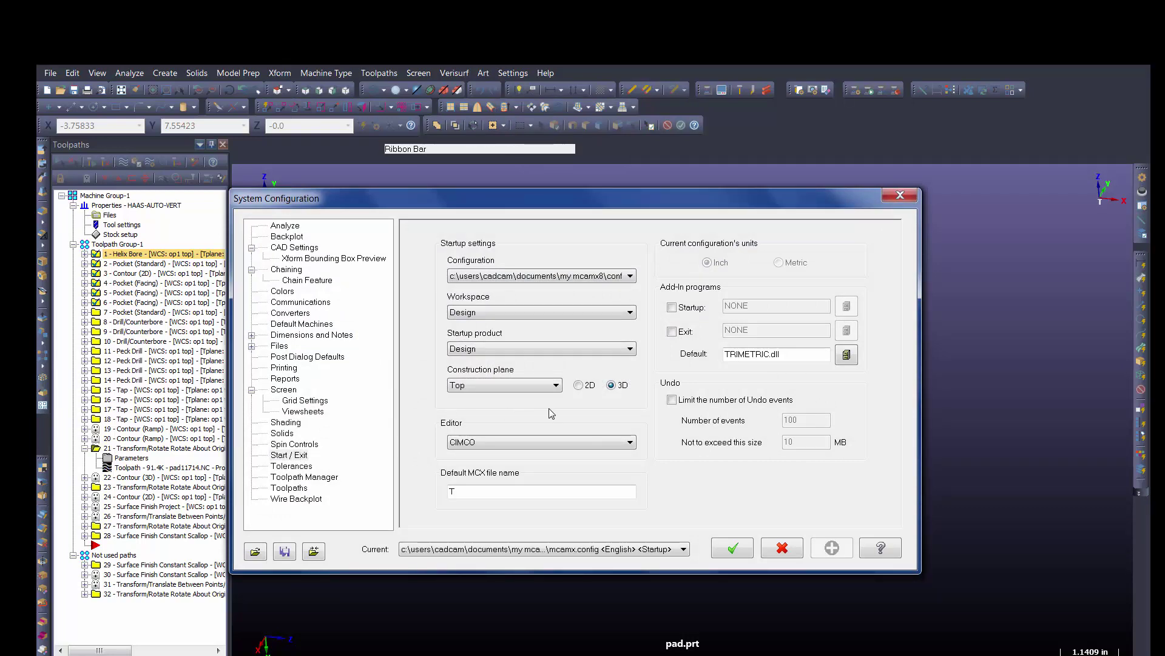
click(543, 442)
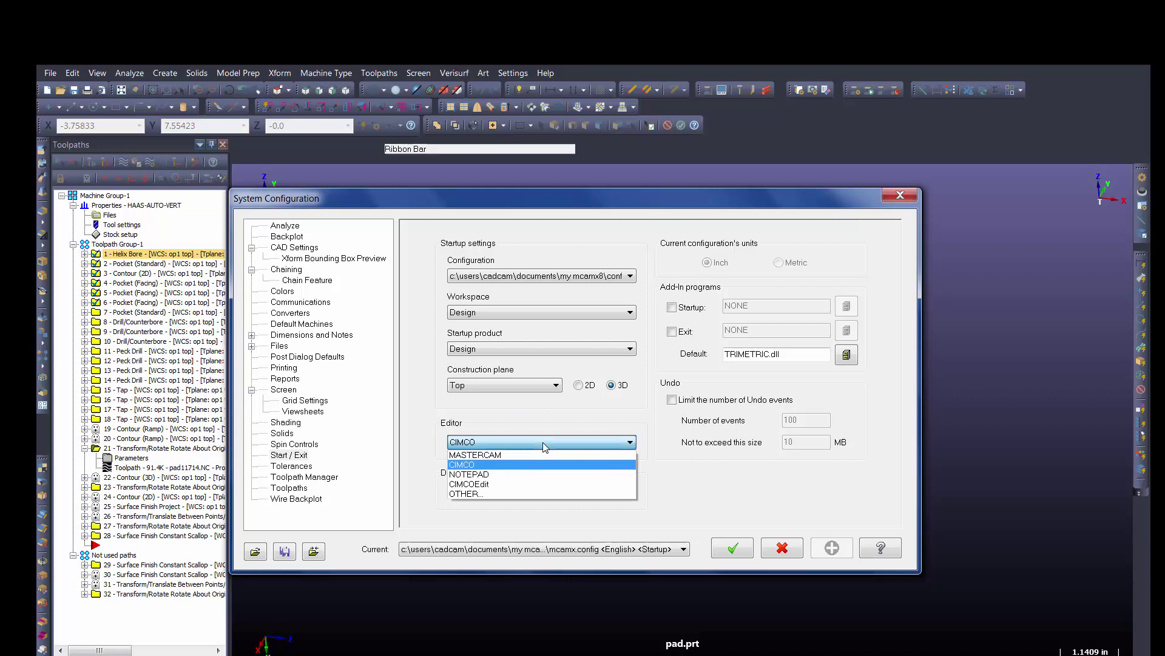
click(492, 493)
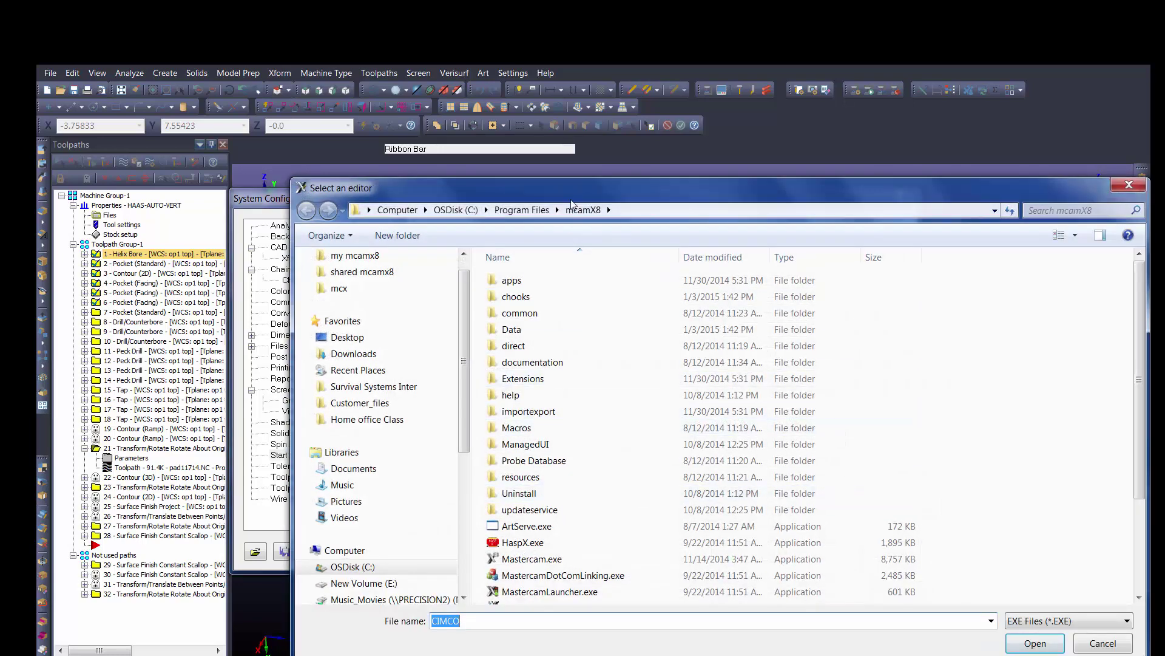
Select C:\CIMCO\CIMCOEdit7\CIMCOEdit.exe as the editor program.
drag(571, 204, 526, 140)
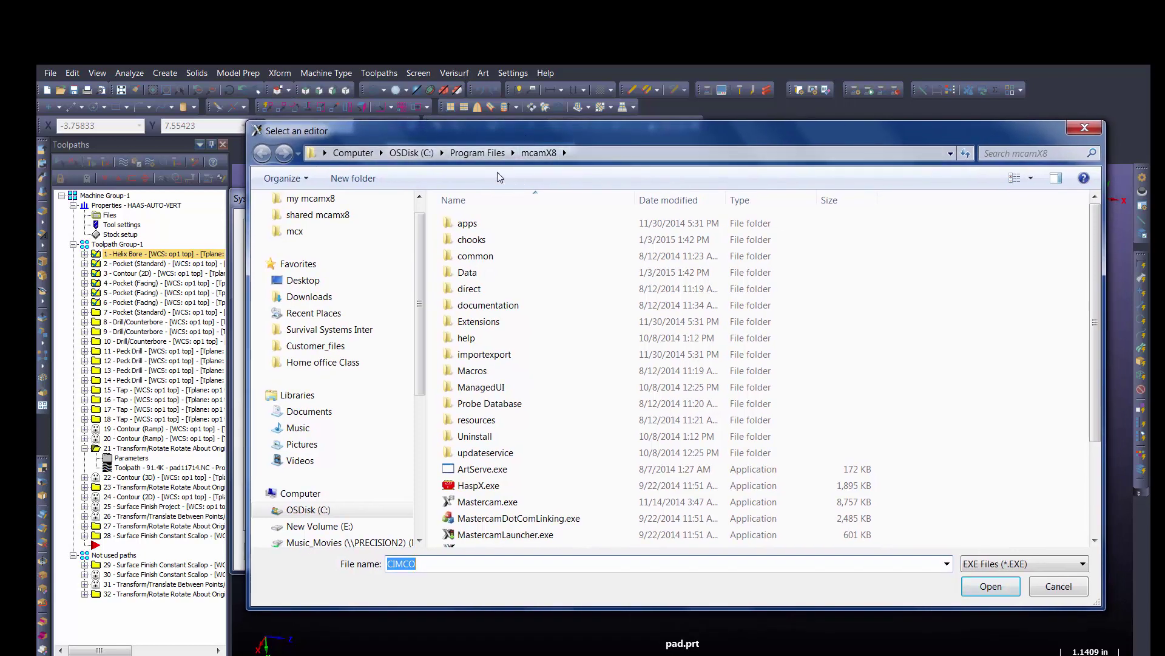
click(331, 526)
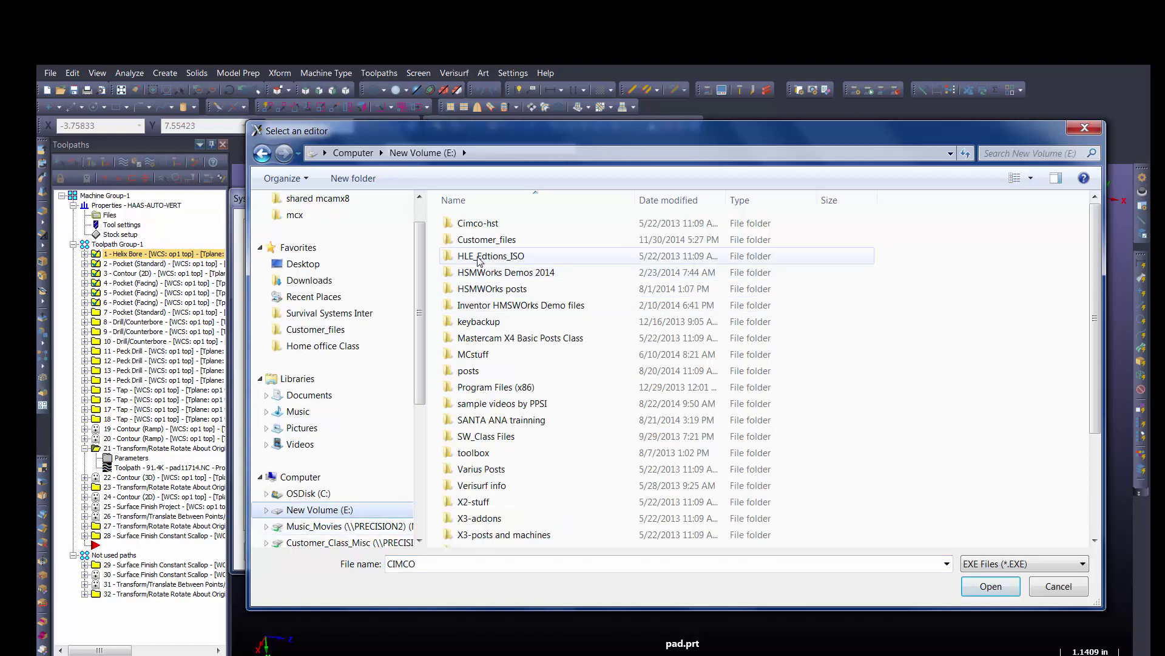
click(308, 493)
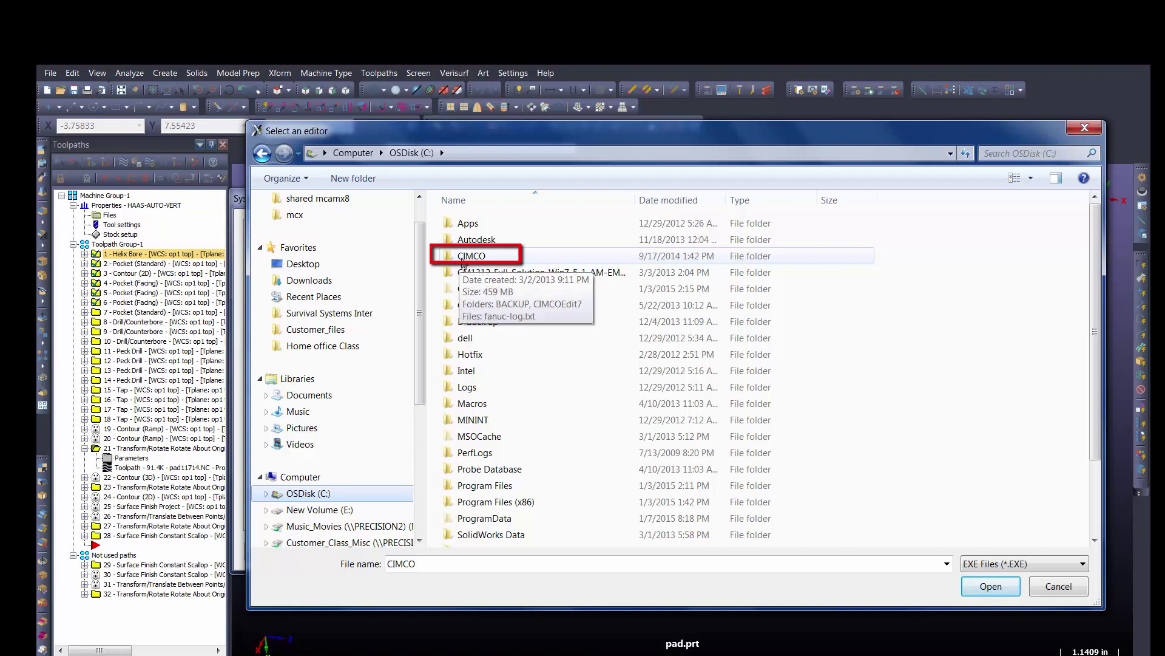
double_click(463, 260)
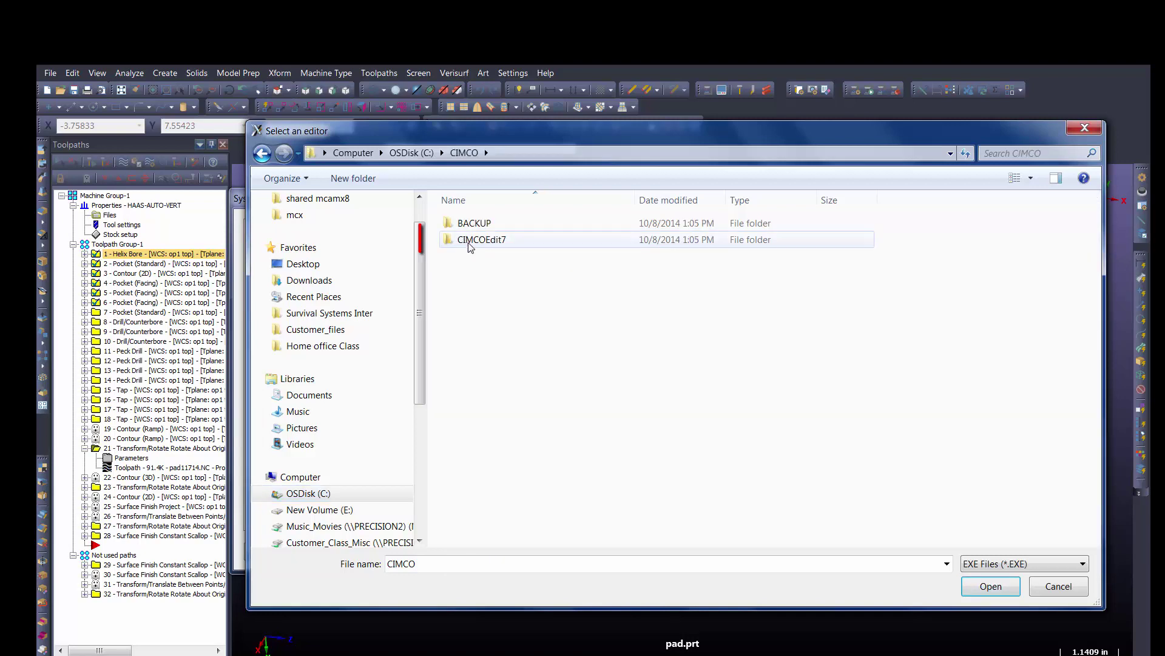
click(476, 240)
double_click(477, 239)
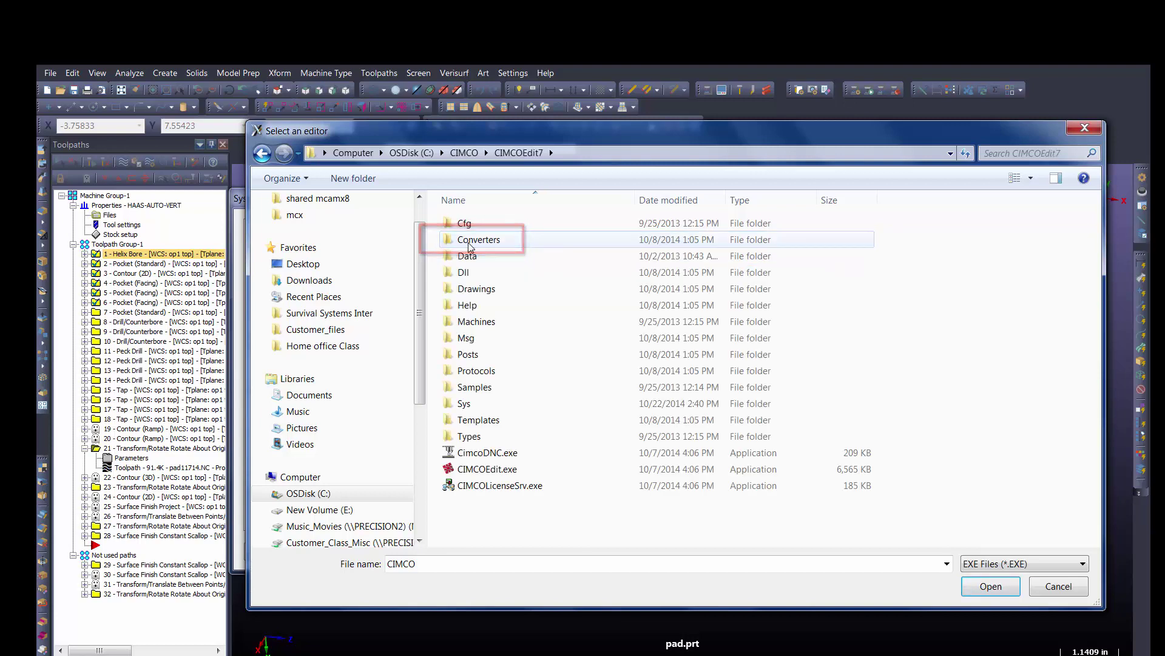
click(476, 470)
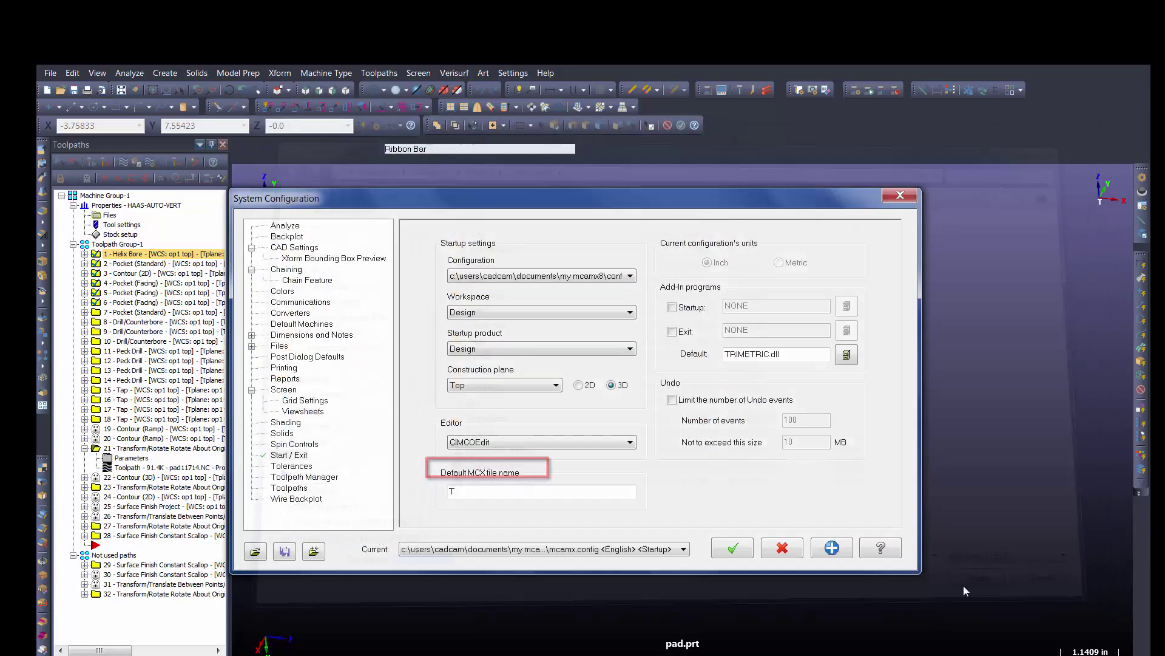
click(984, 590)
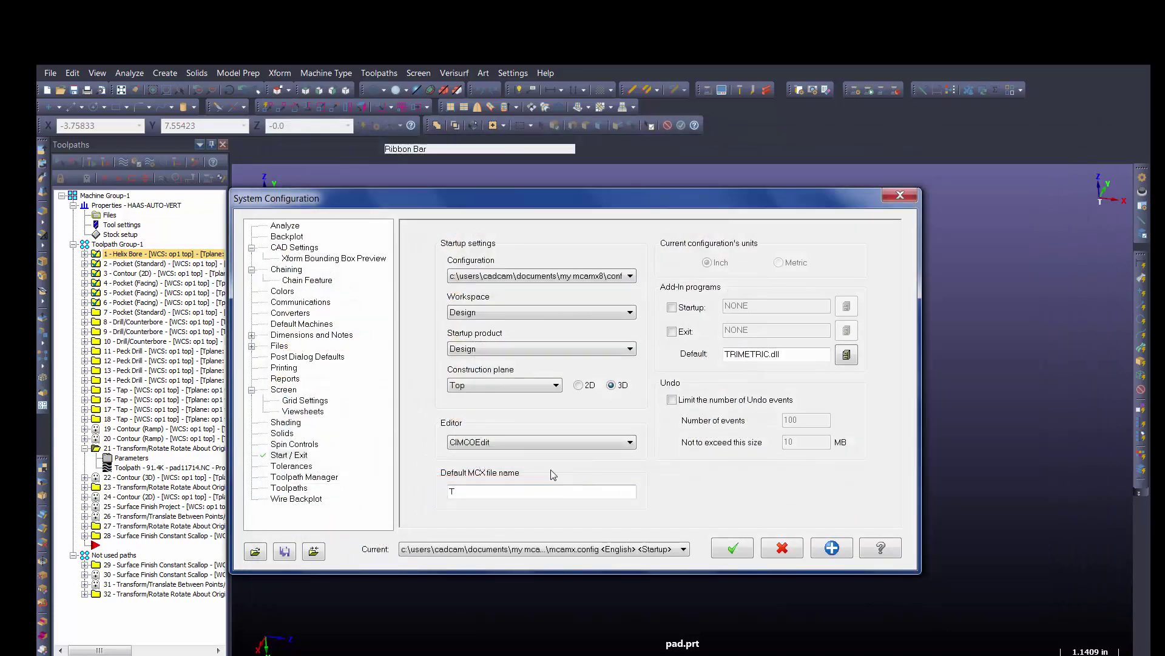
Apply the editor setting, save it to the configuration file, and close the dialog.
click(832, 549)
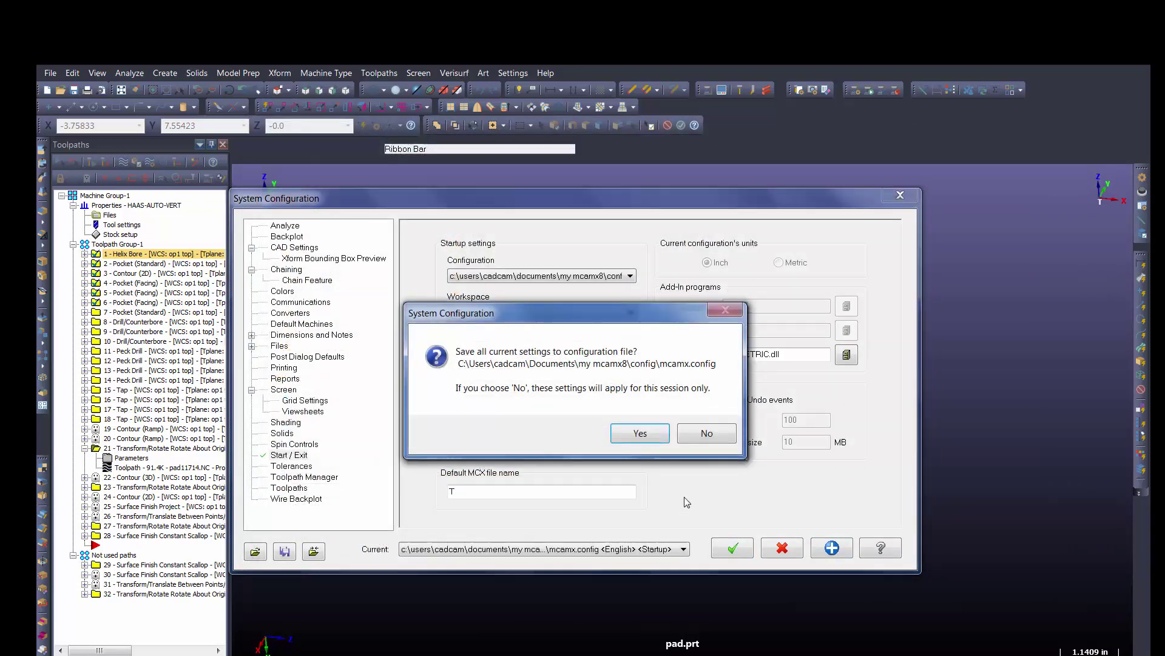
click(638, 434)
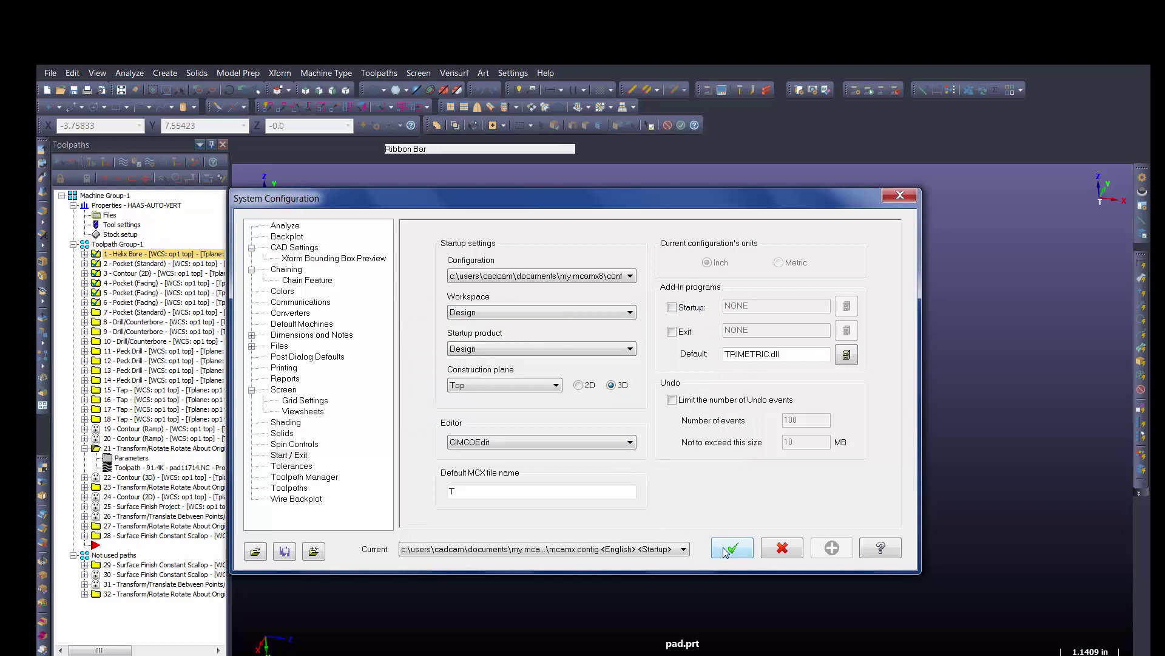
click(725, 552)
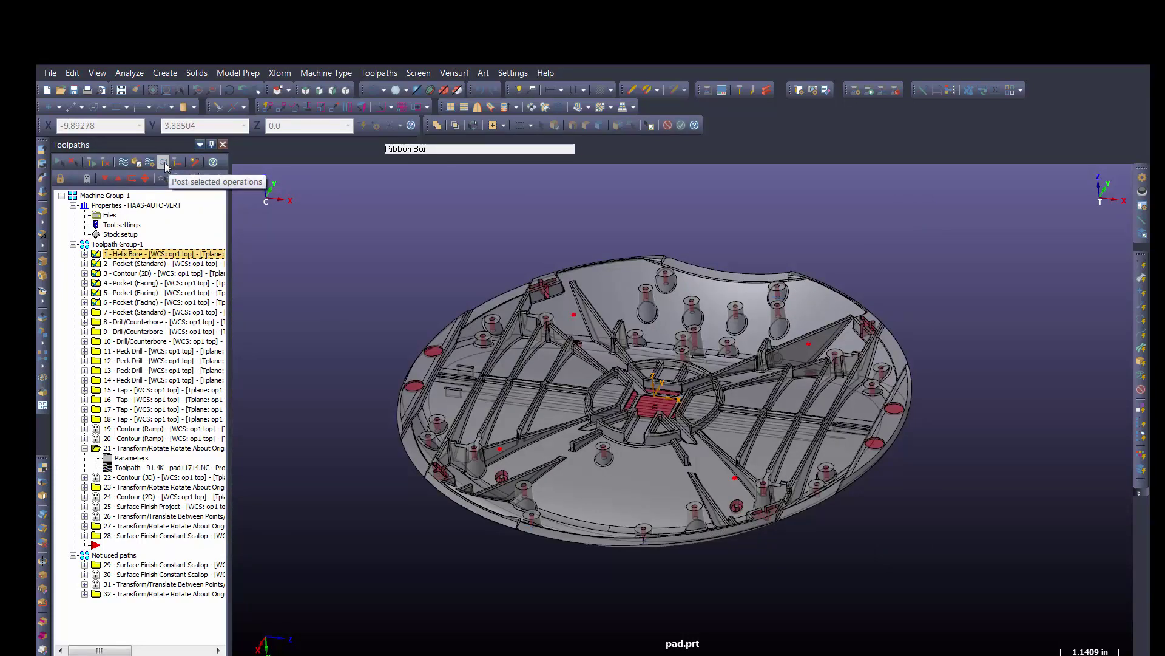
Post the selected operations over the existing TEST.NC file.
click(164, 163)
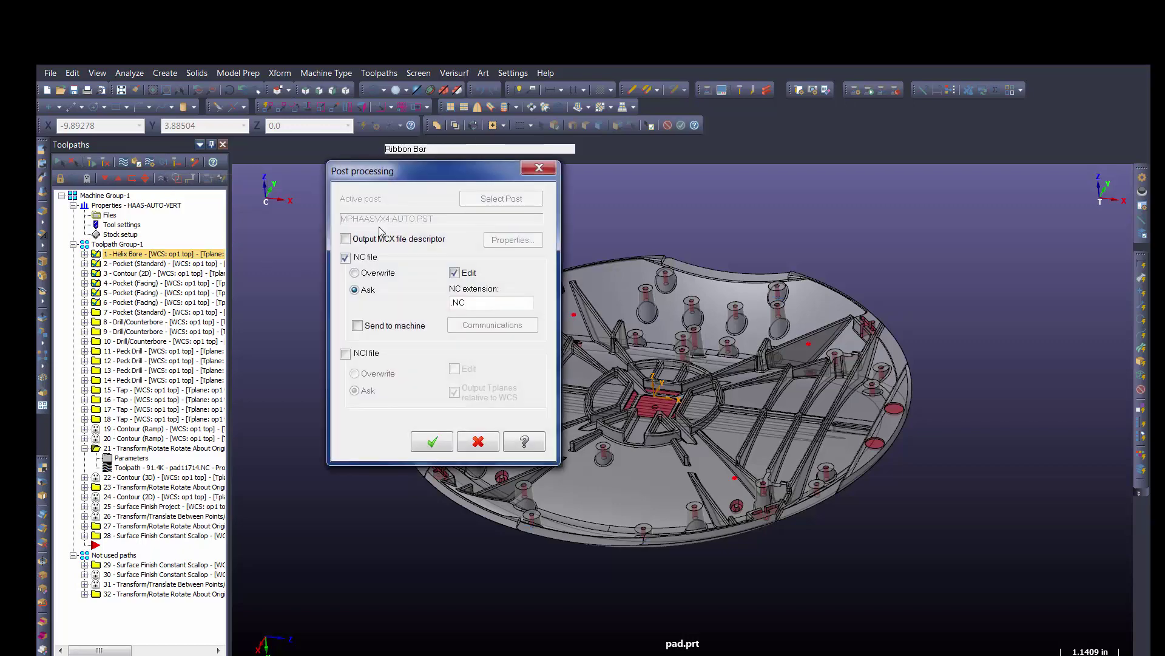
click(431, 438)
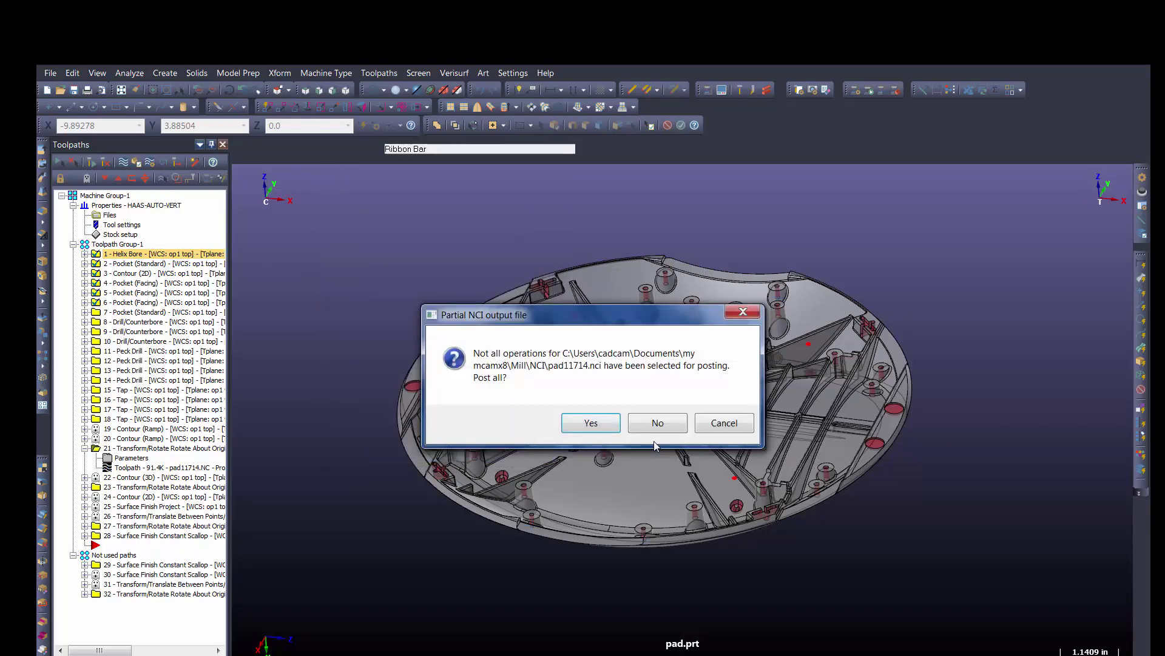
click(659, 423)
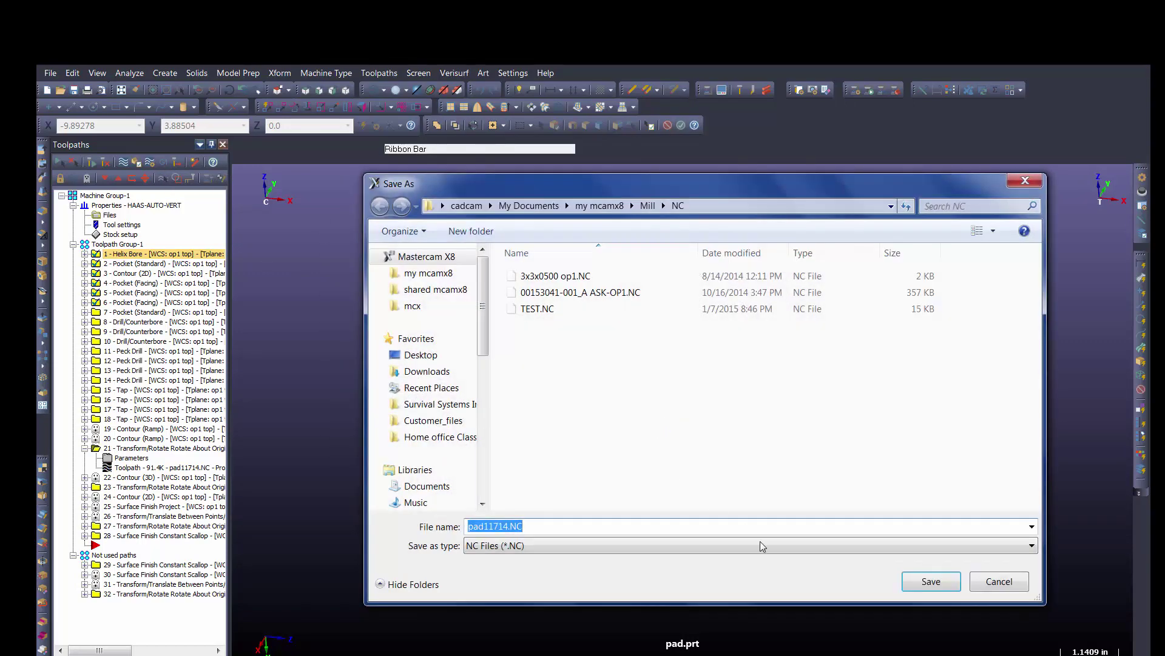
click(538, 310)
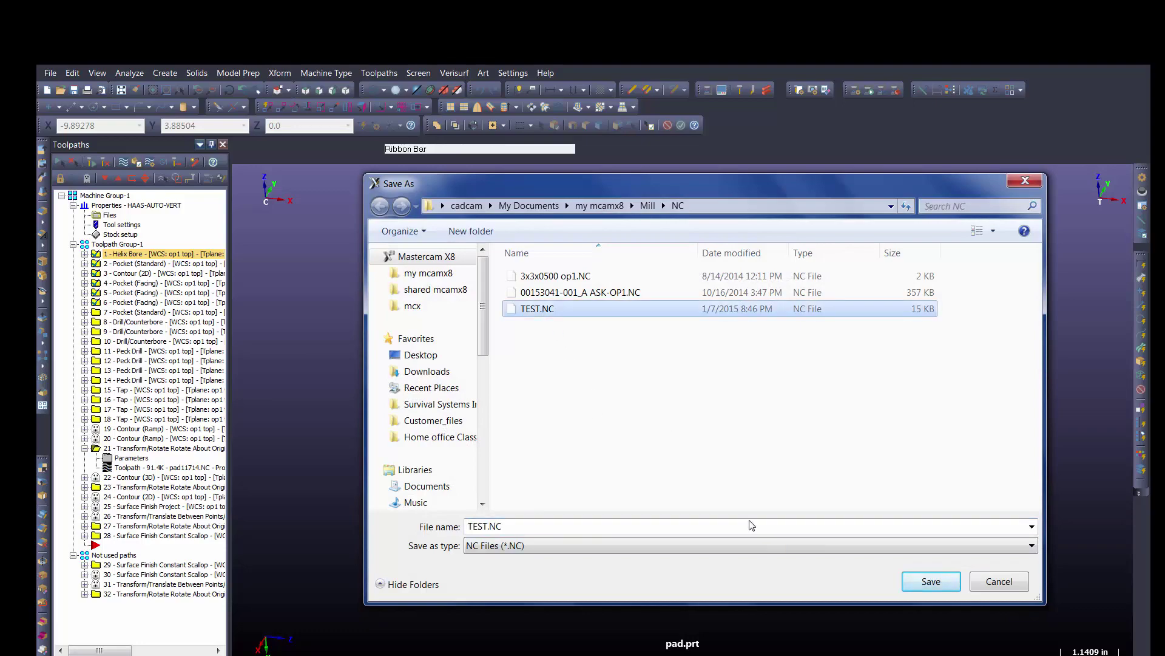
click(929, 580)
click(621, 389)
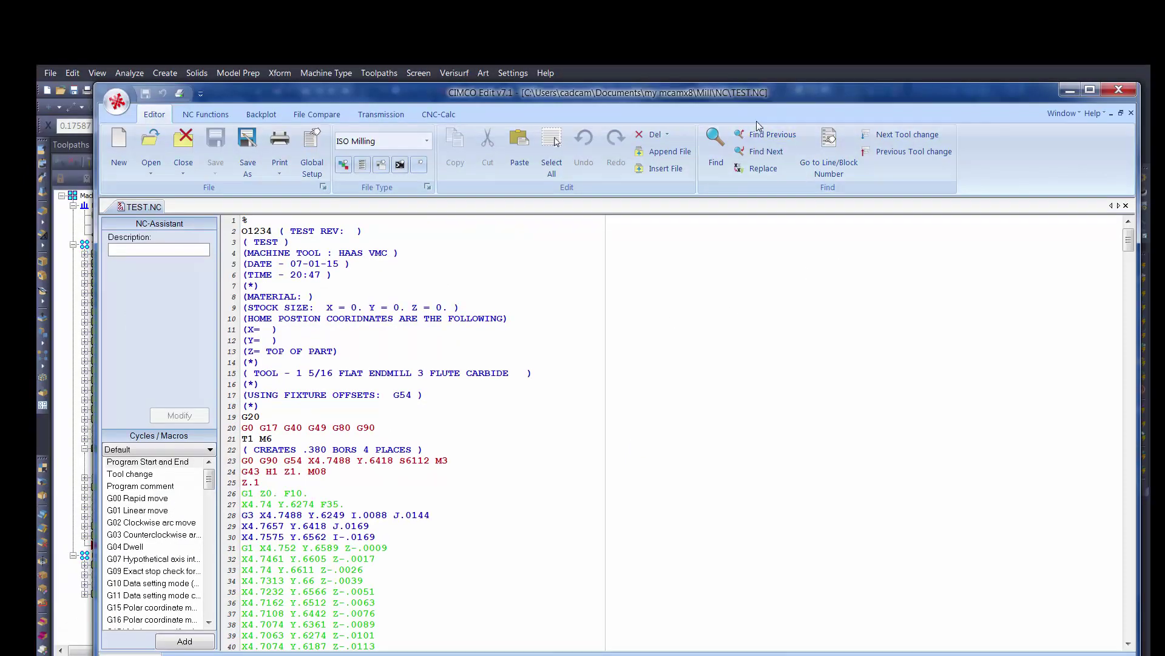
Shift the CIMCO Edit window slightly left and switch to the Backplot ribbon for TEST.NC.
drag(774, 97, 731, 101)
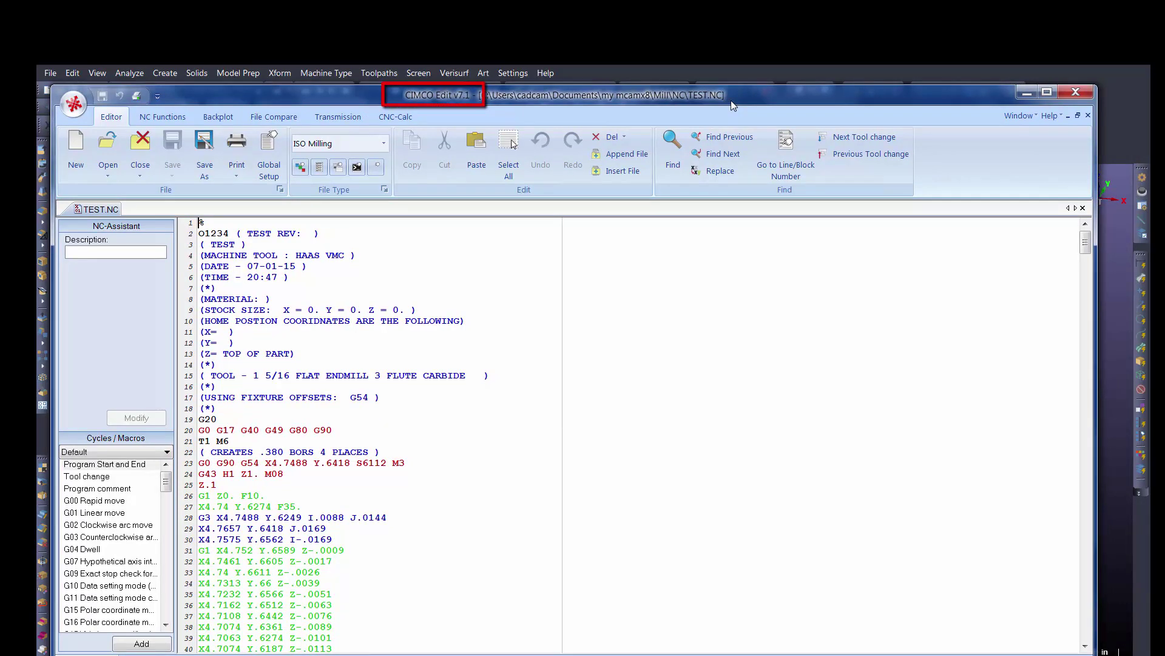
click(219, 117)
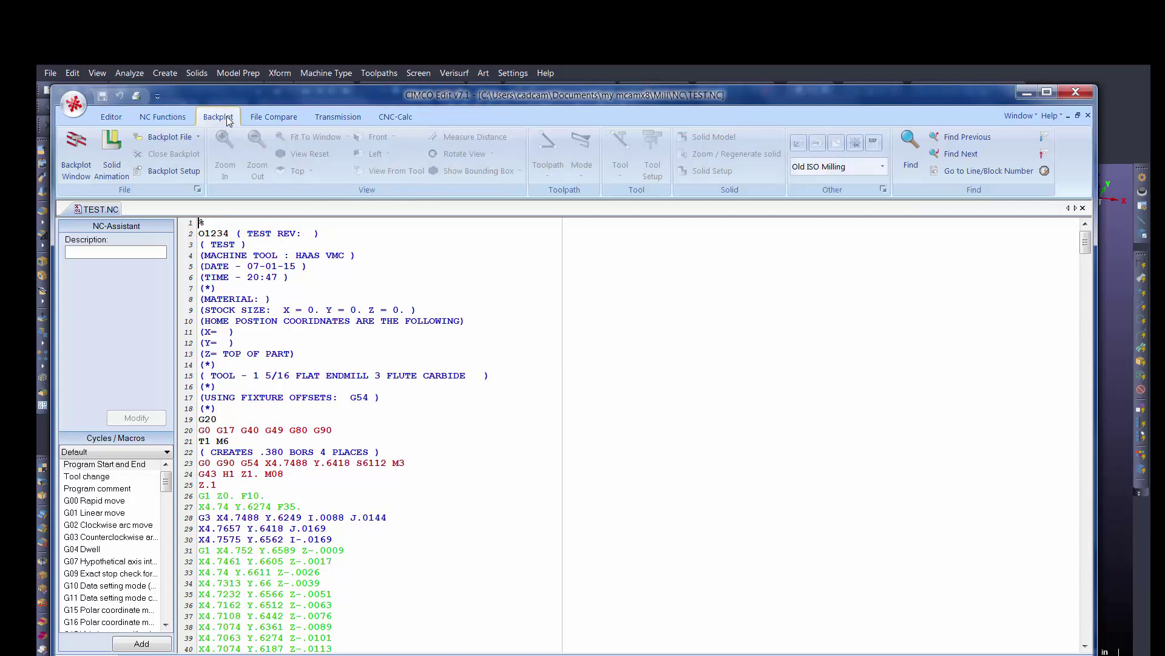
Open the 3-D Backplot Window beside the TEST.NC code, zoom out, and play the toolpath simulation.
click(87, 148)
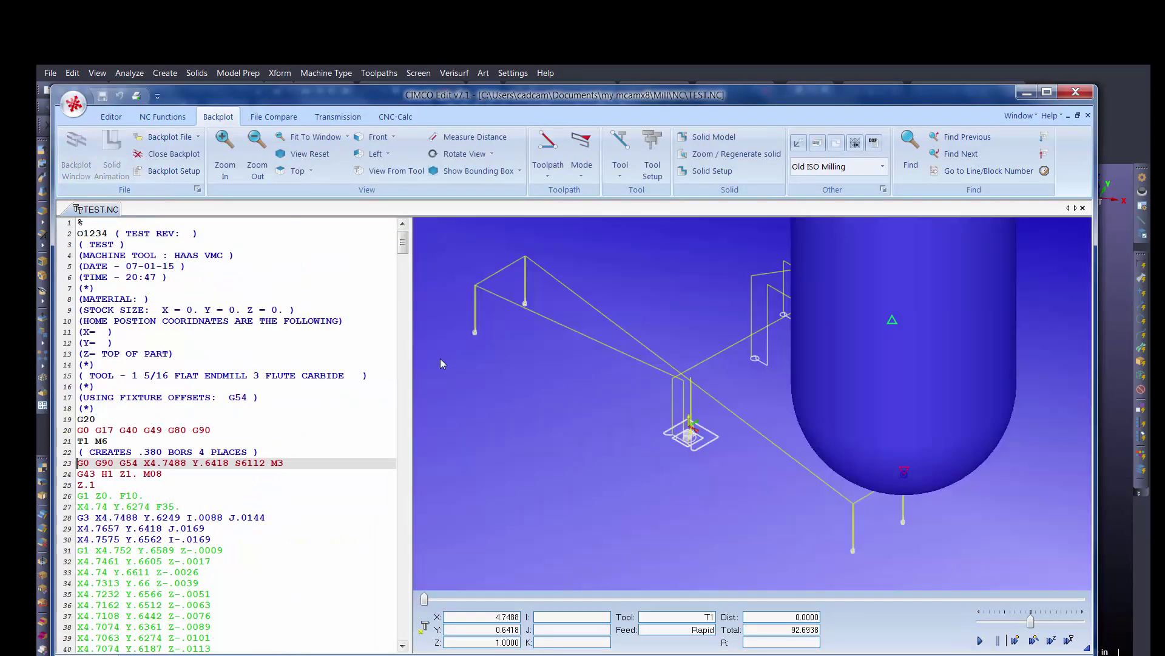
scroll(548, 428, down, 2)
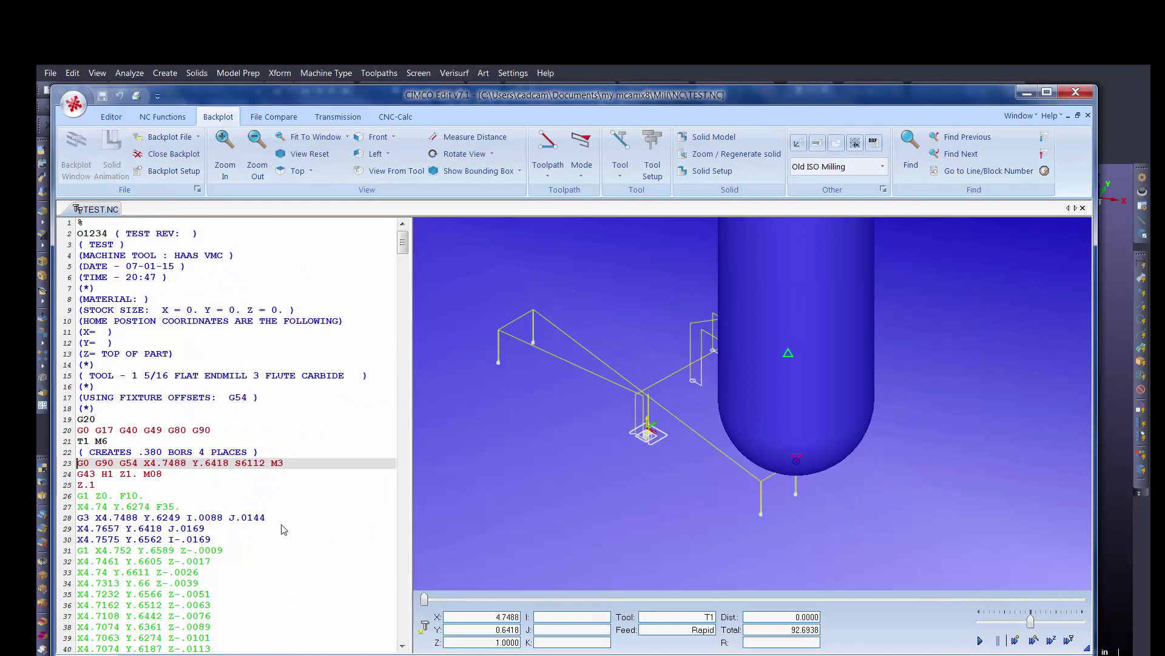
click(979, 640)
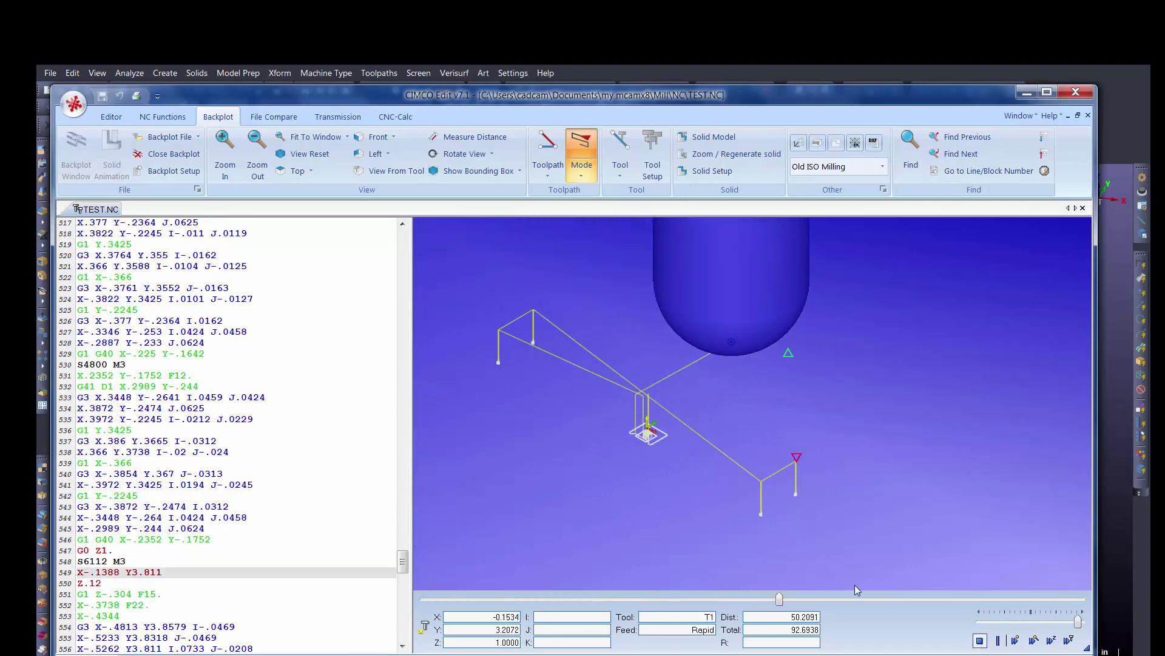
click(225, 155)
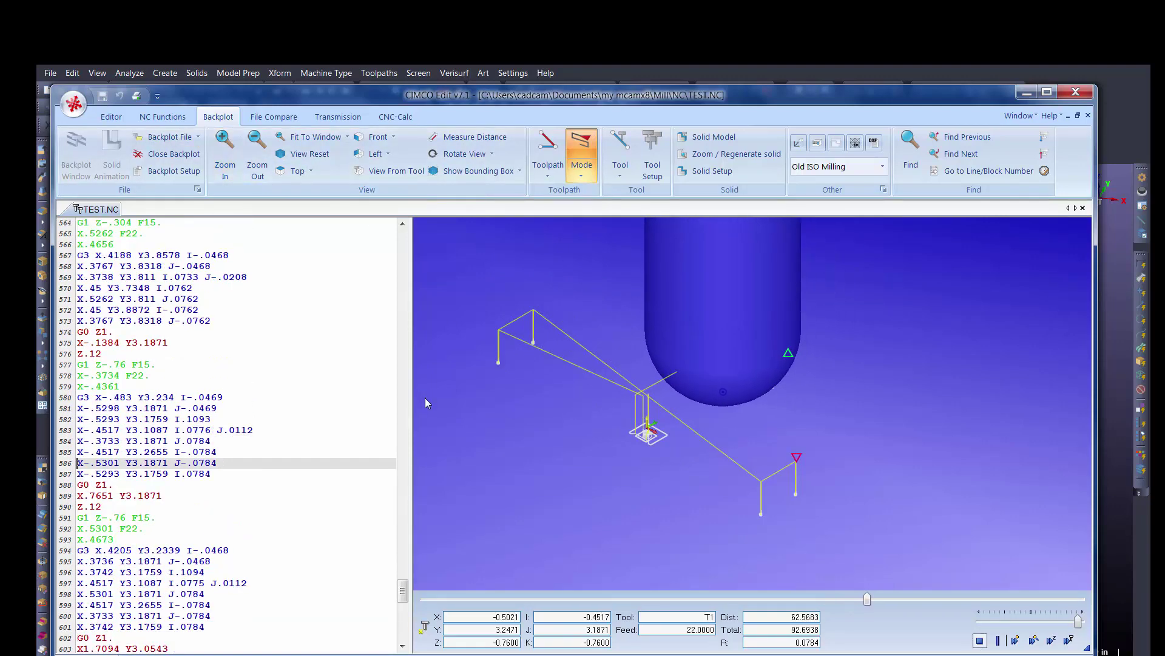